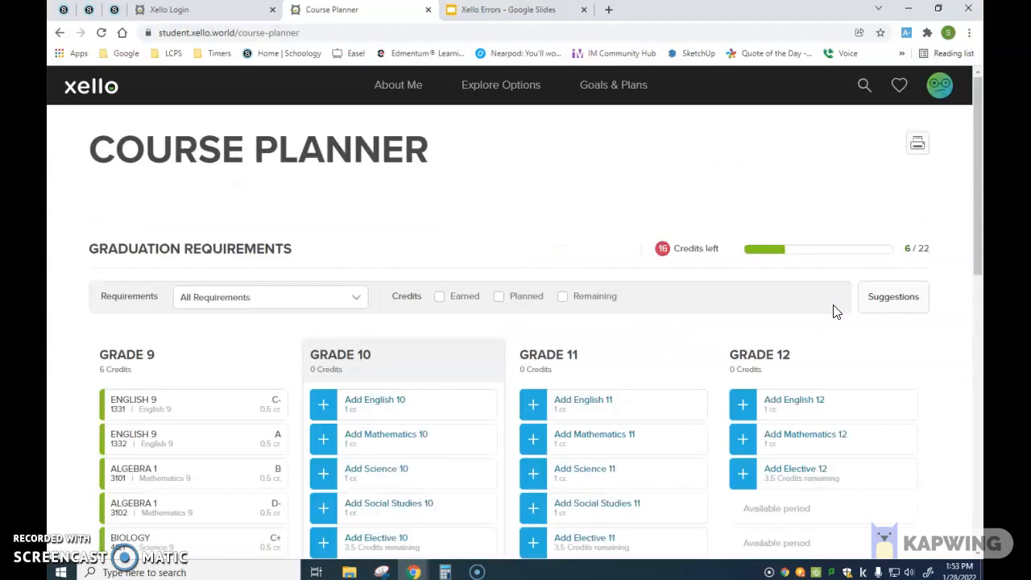
# - Review the graduation requirements, the Grade 9 courses and the open course slots for Grades 10 to 12
pyautogui.scroll(-2, 835, 313)
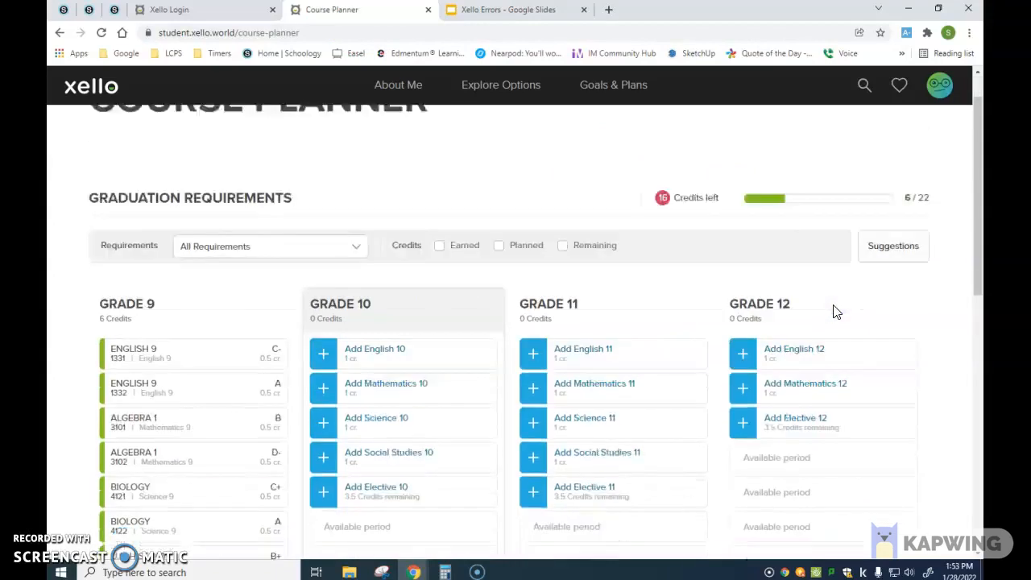
pyautogui.click(520, 256)
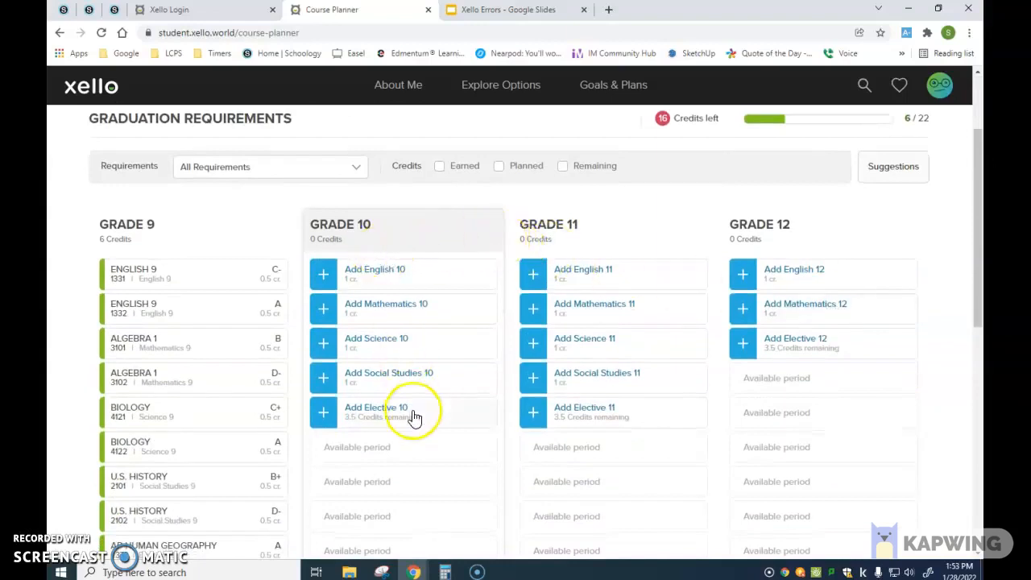
pyautogui.scroll(1, 413, 418)
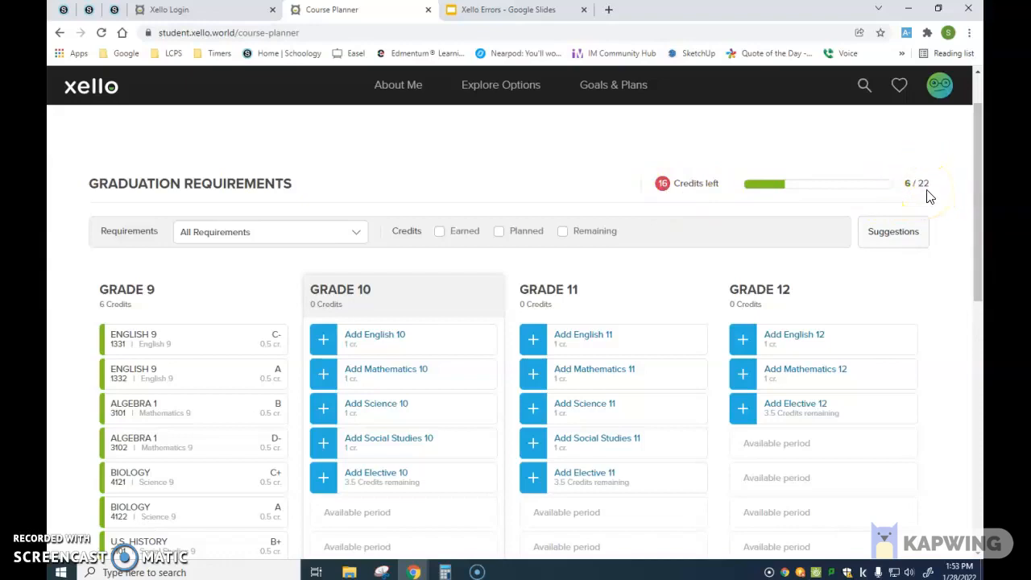
pyautogui.scroll(-2, 927, 195)
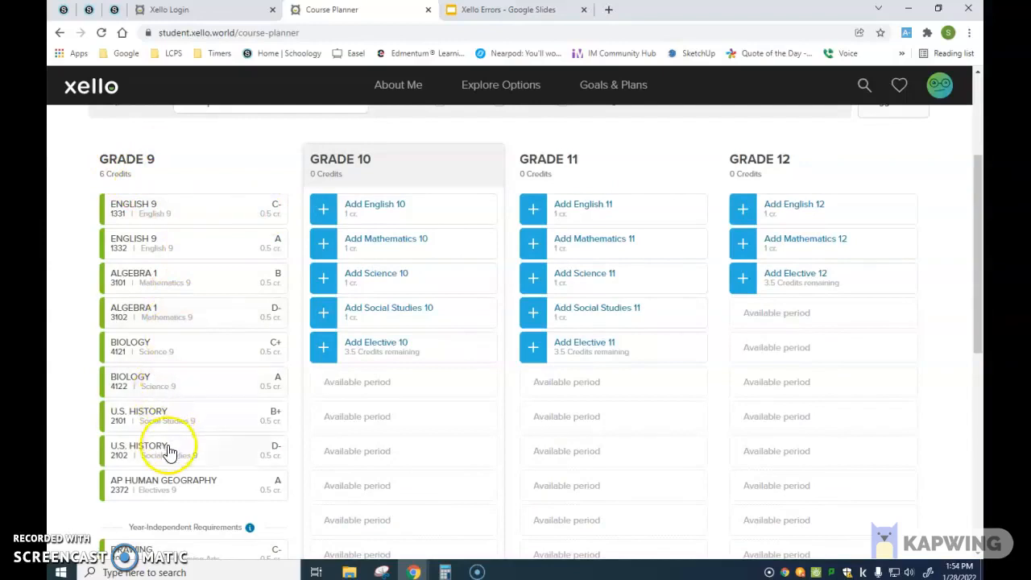
pyautogui.scroll(-1, 169, 453)
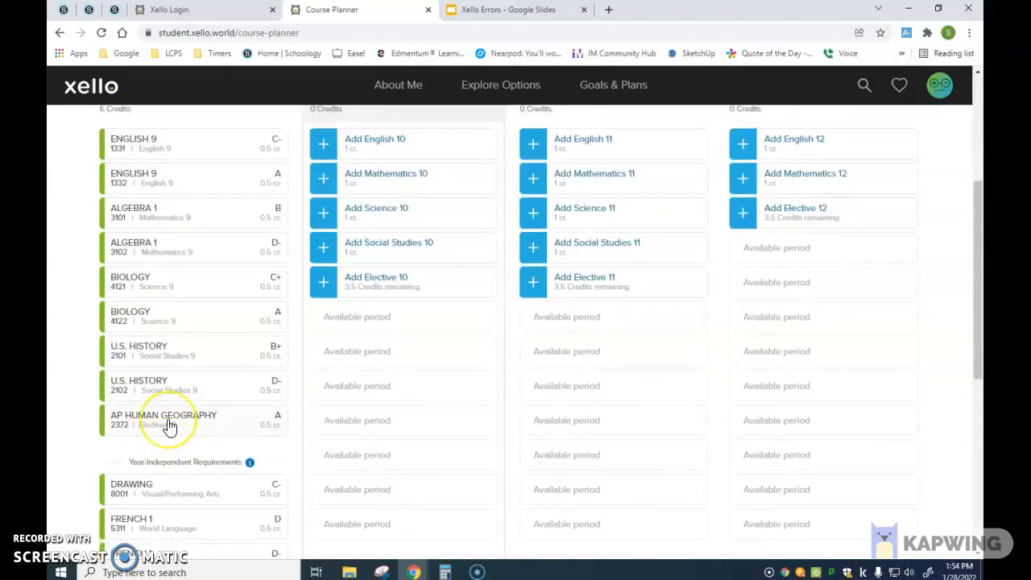
pyautogui.scroll(-2, 169, 427)
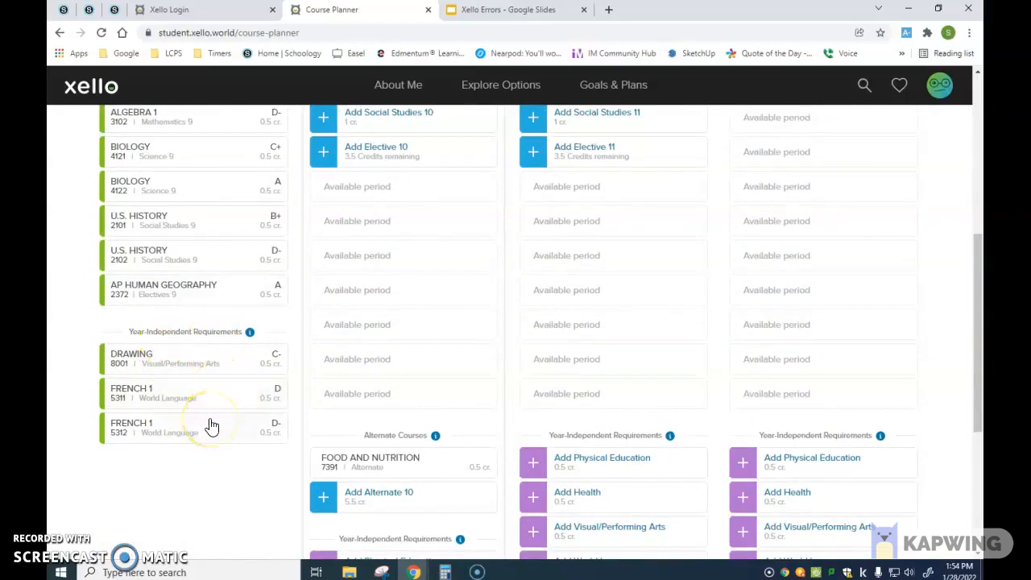
pyautogui.scroll(3, 211, 425)
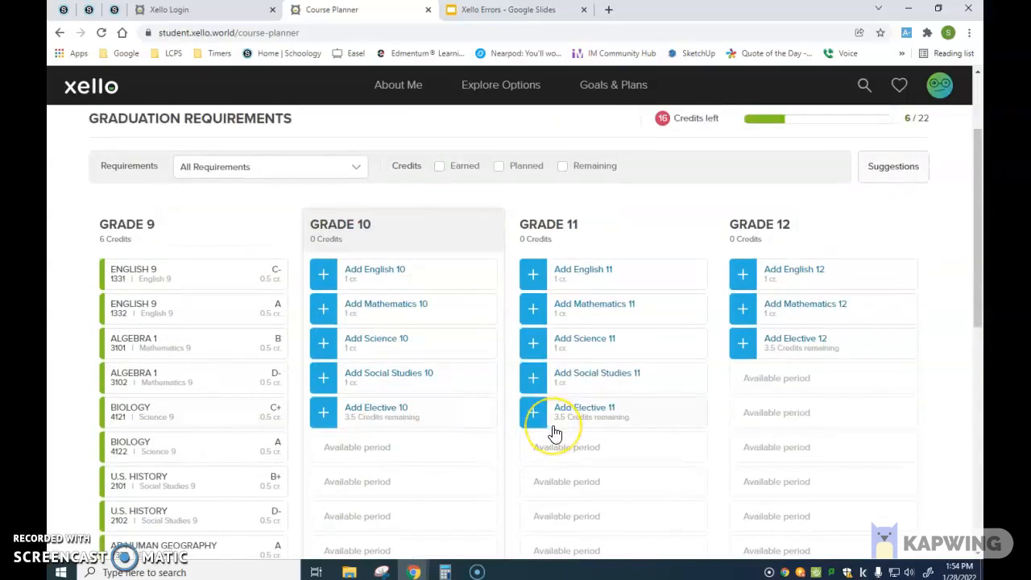
pyautogui.scroll(-2, 554, 434)
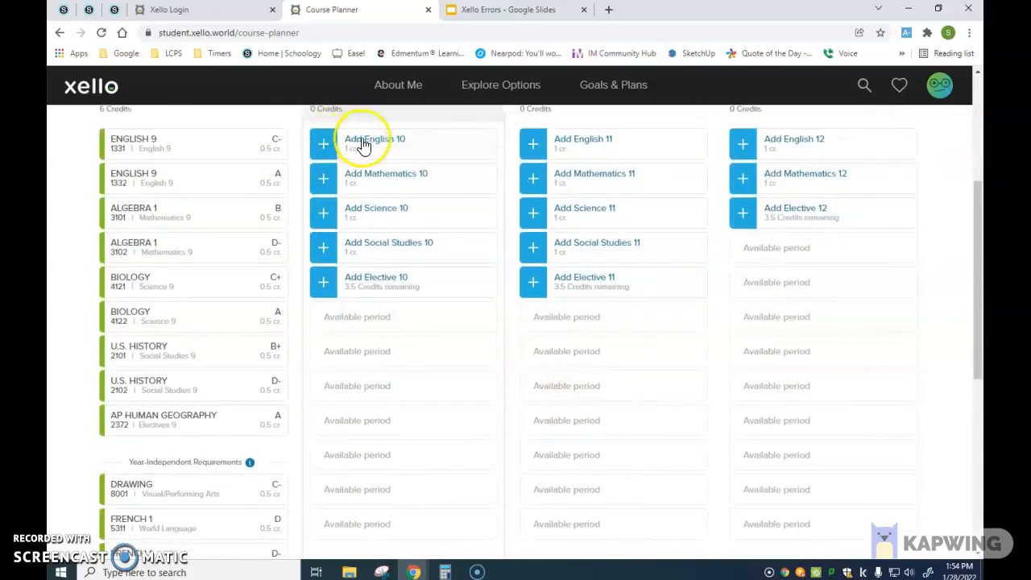
# - Add English 10 (13411) with its corequisite 13422 to the Grade 10 plan and return to the planner overview
pyautogui.click(322, 153)
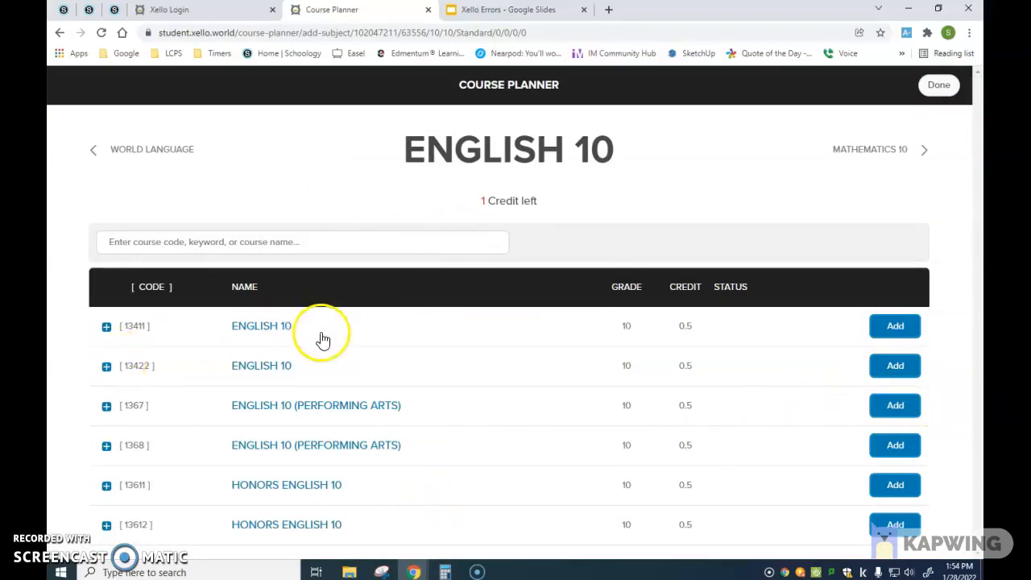
pyautogui.click(896, 326)
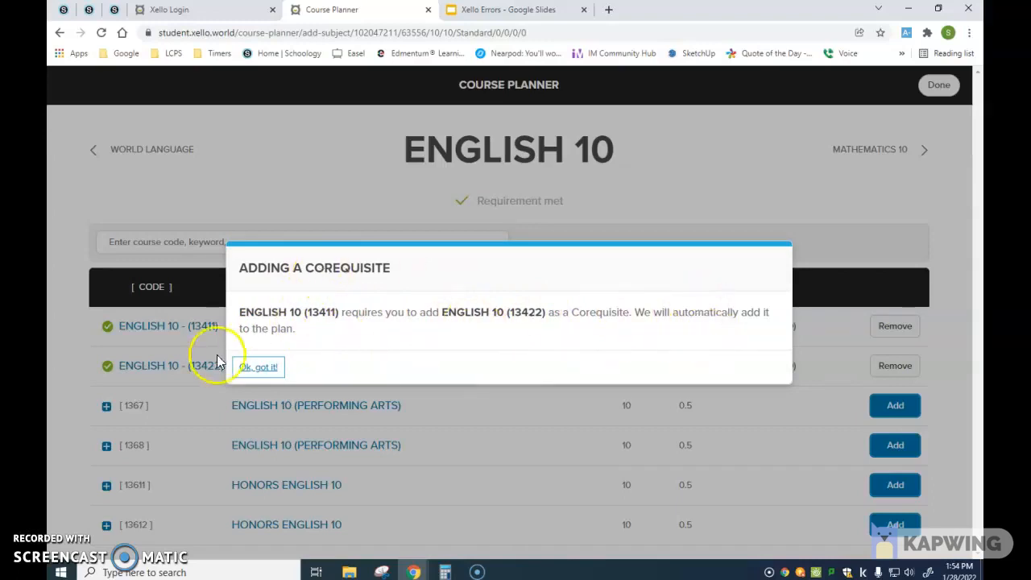
pyautogui.click(258, 369)
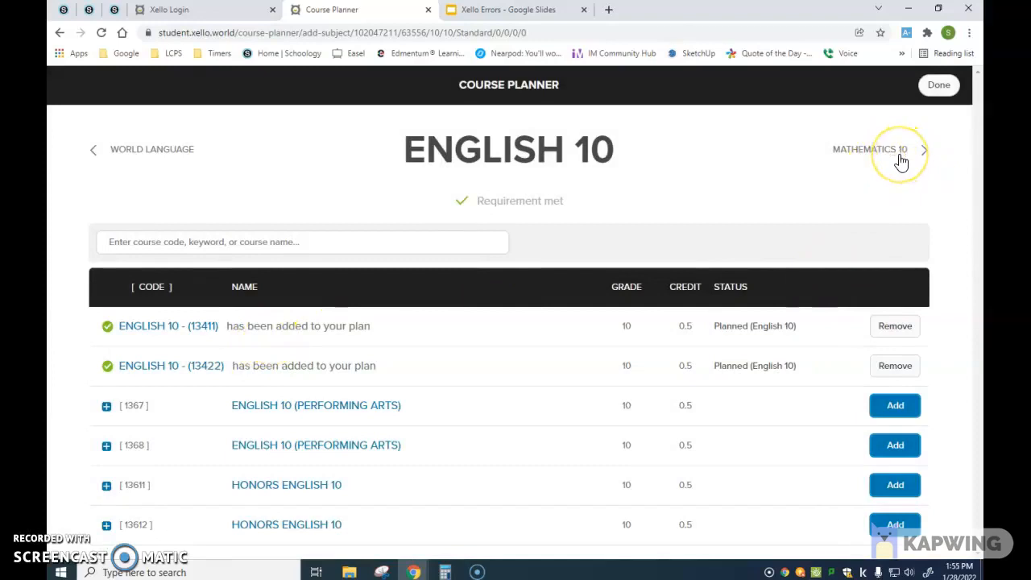
pyautogui.click(939, 85)
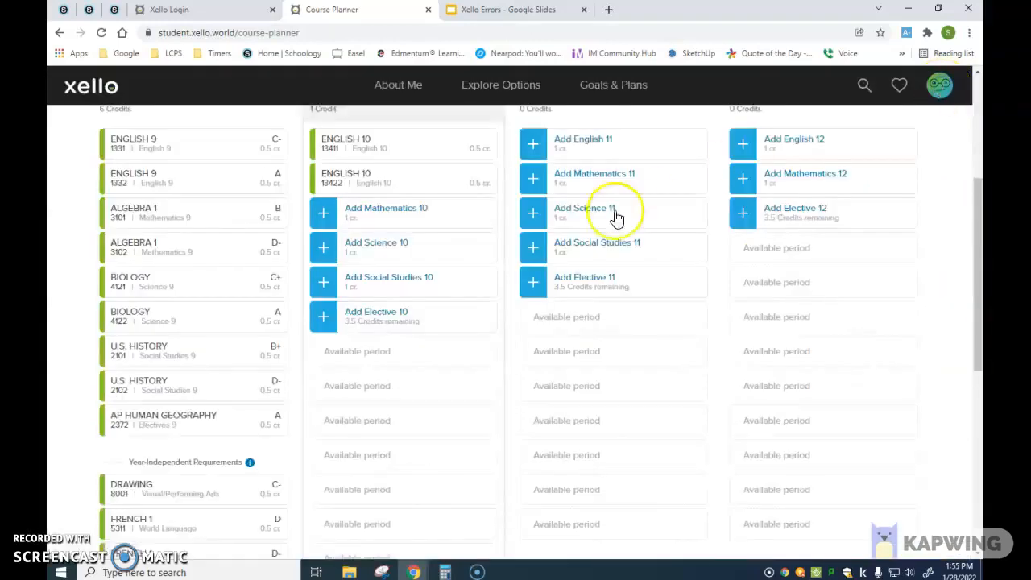
# - Add Geometry (3202) and its corequisite 3201 to the plan for the Mathematics 10 requirement
pyautogui.scroll(1, 488, 306)
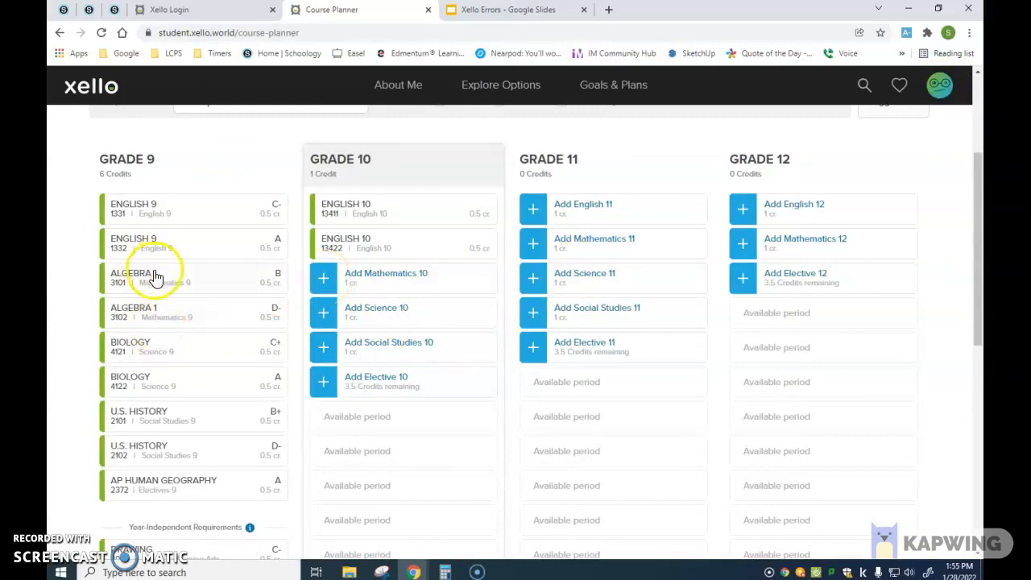
pyautogui.click(321, 278)
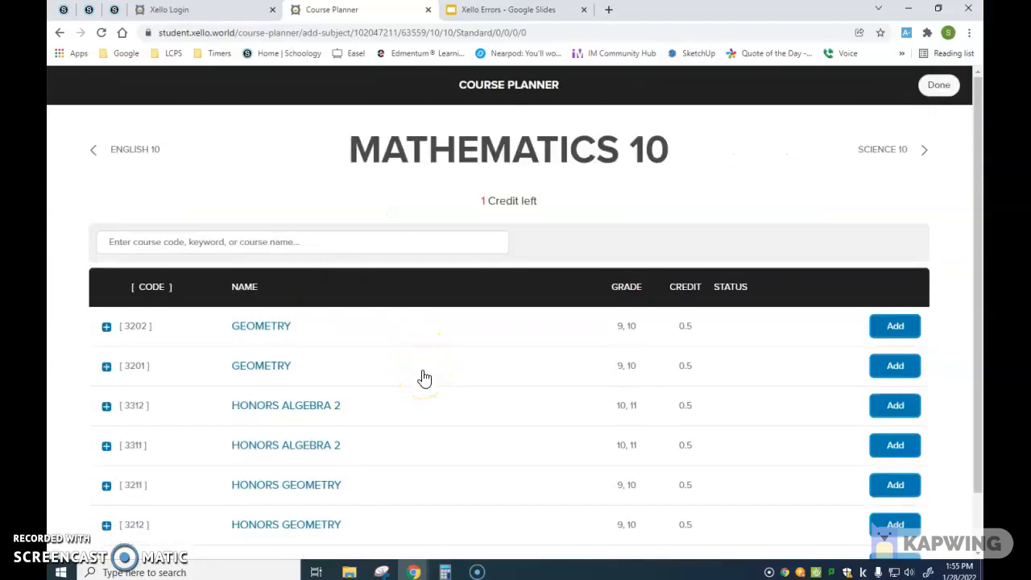
pyautogui.click(907, 334)
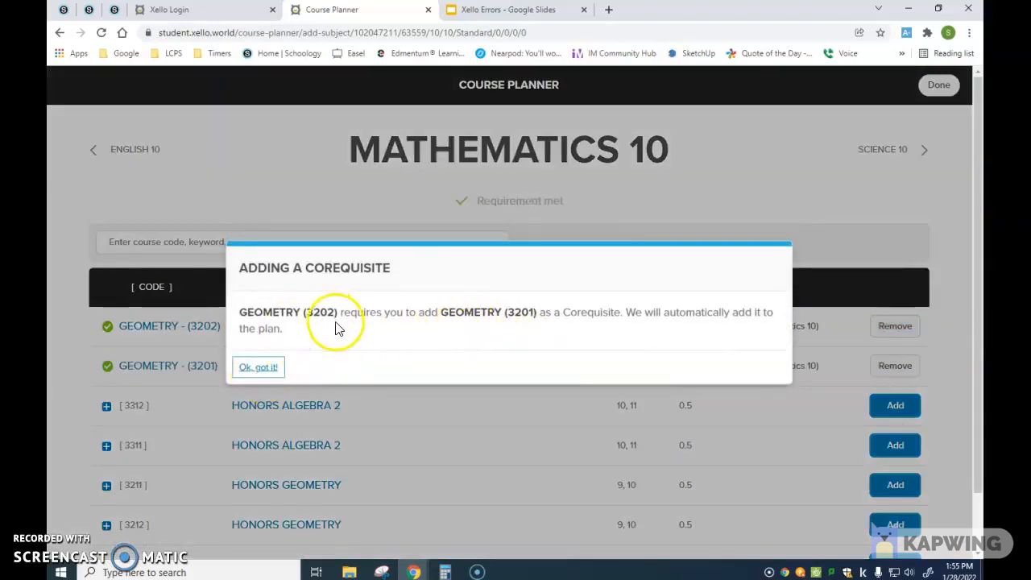
pyautogui.click(252, 369)
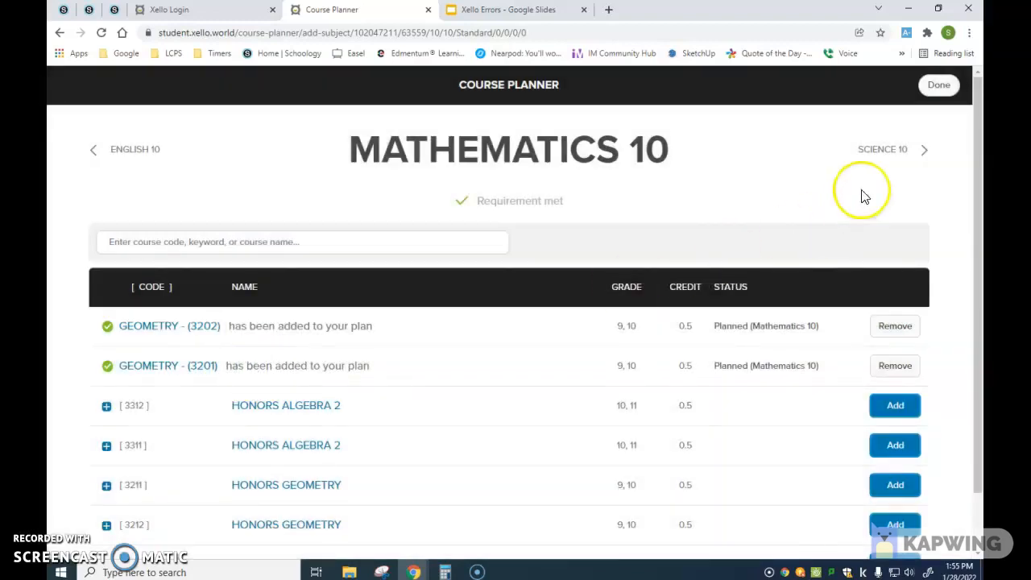
# - Add Chemistry (4221) and its corequisite 4222 to the plan for the Science 10 requirement
pyautogui.click(883, 150)
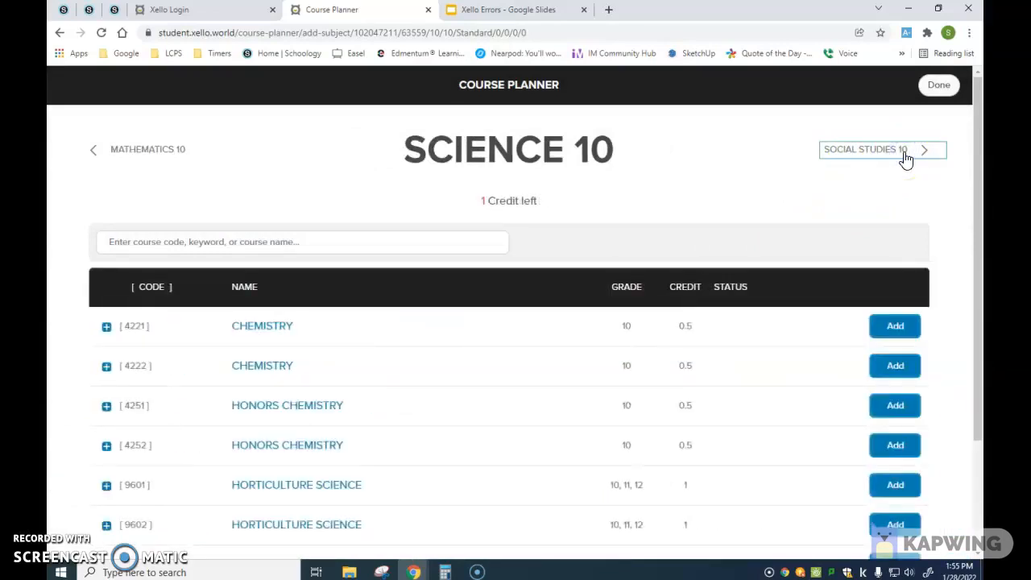
pyautogui.scroll(-2, 528, 369)
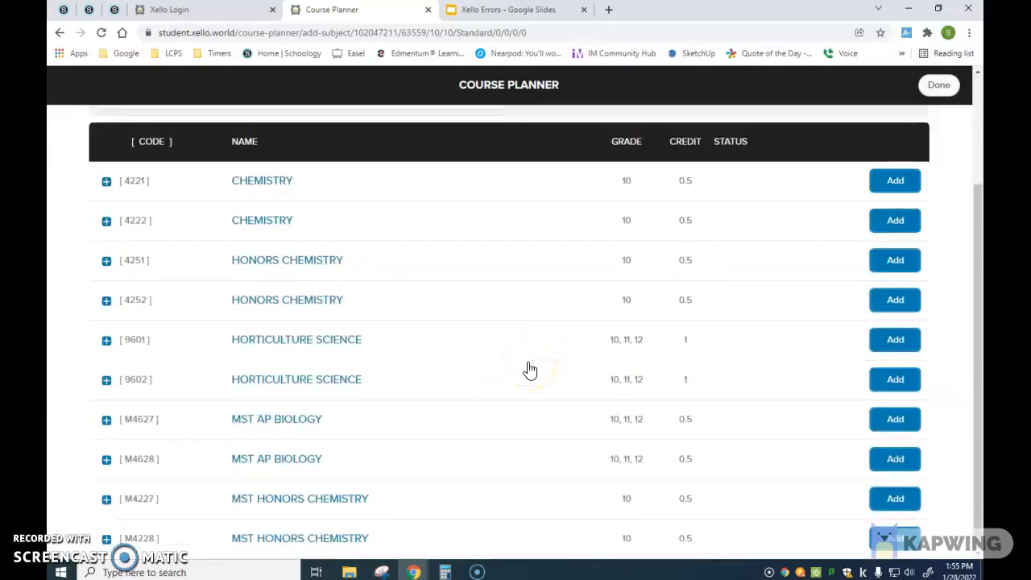
pyautogui.scroll(2, 528, 370)
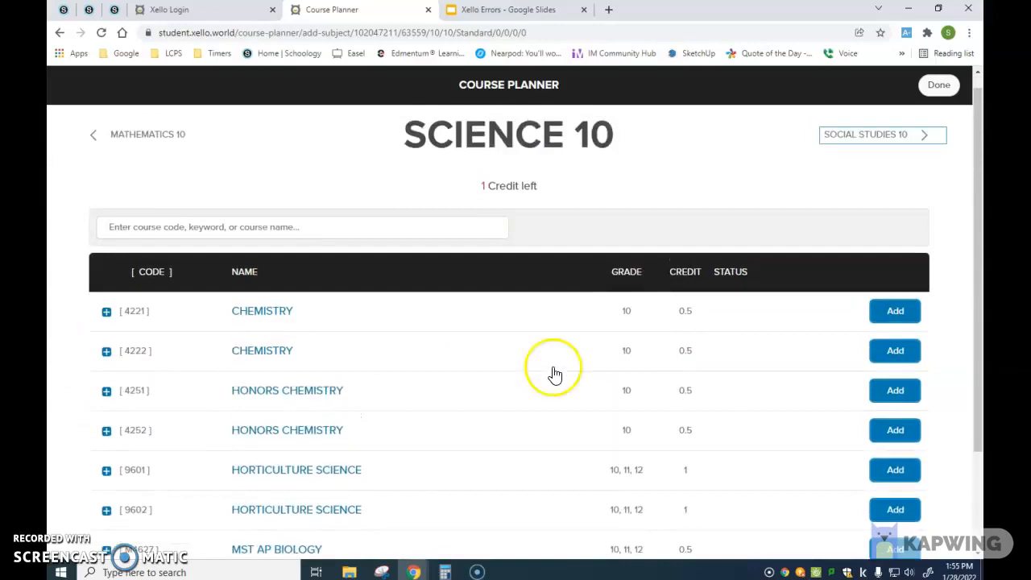
pyautogui.click(894, 313)
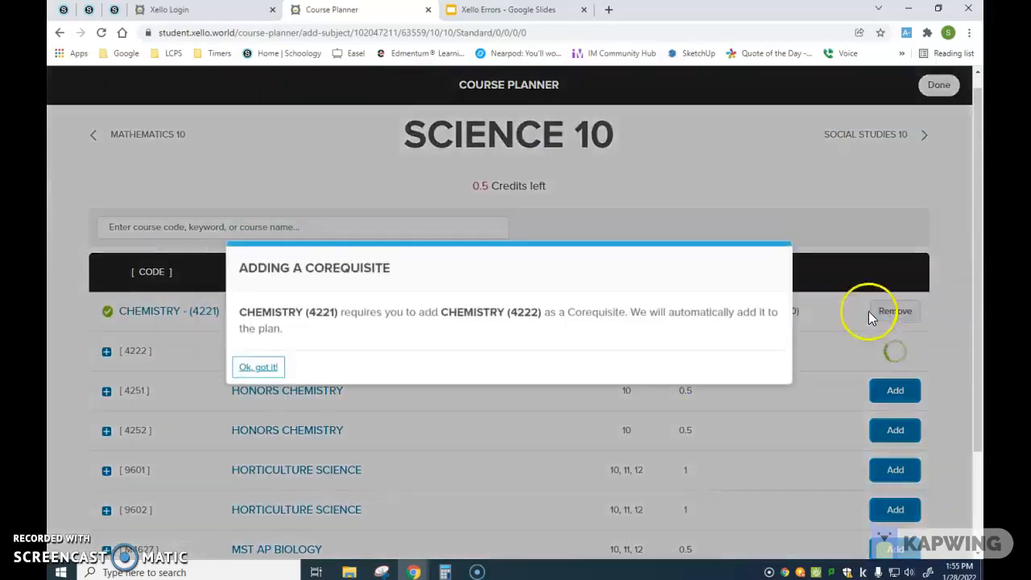
pyautogui.click(258, 369)
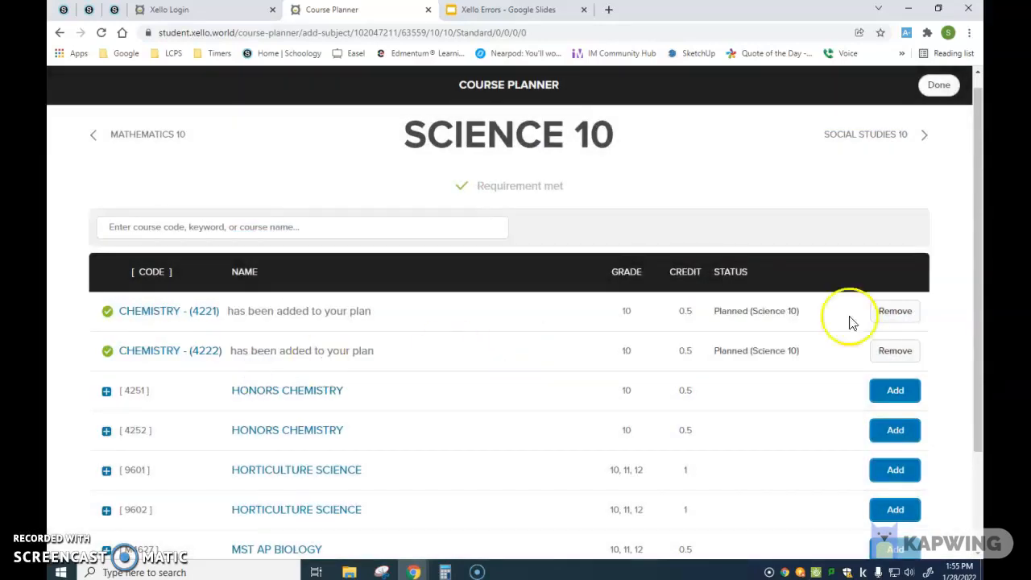
# - Add Economics - Integrated Social Studies (2351) and Government (2231) for the Social Studies 10 requirement
pyautogui.click(908, 135)
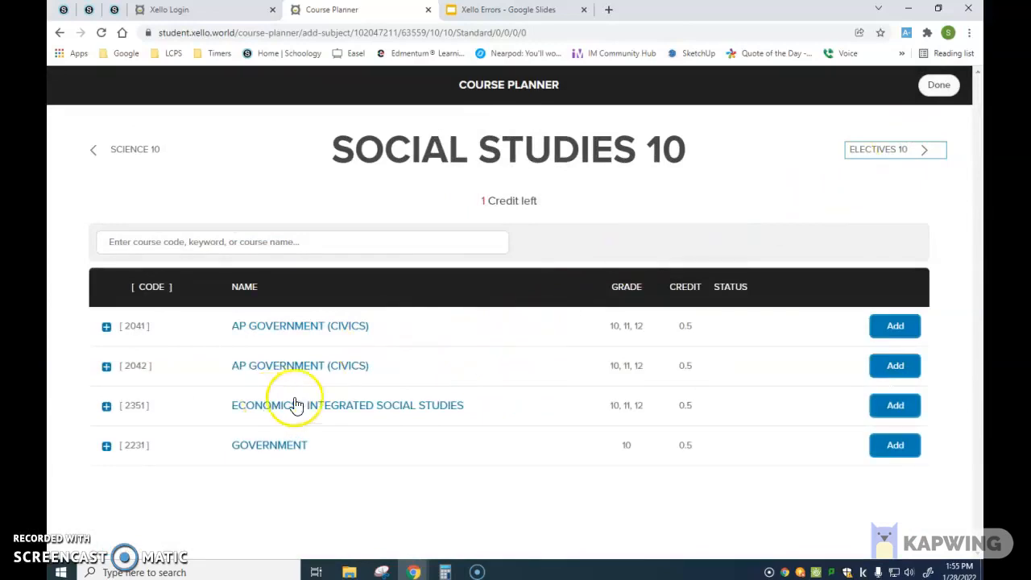
pyautogui.click(896, 408)
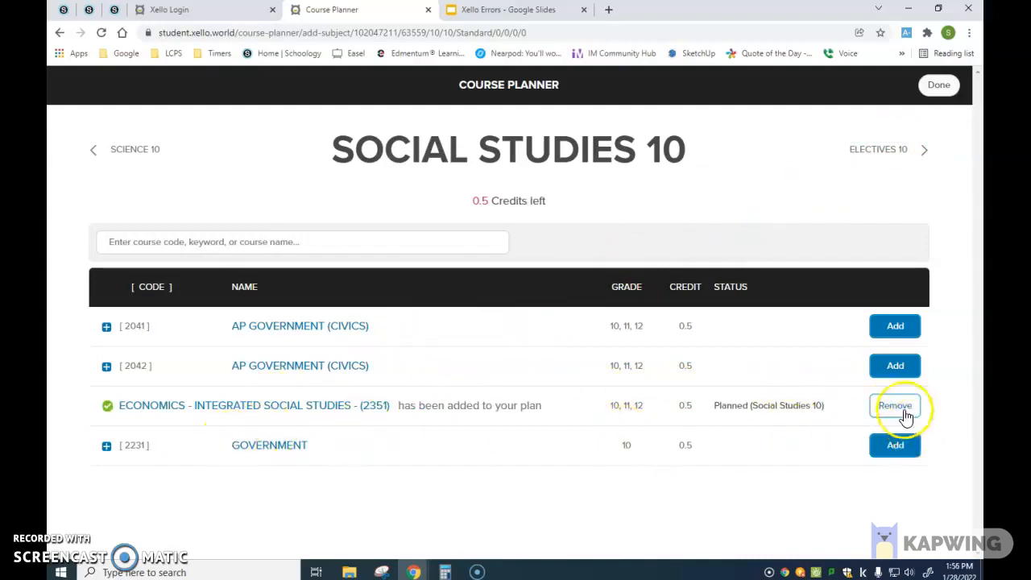
pyautogui.click(907, 448)
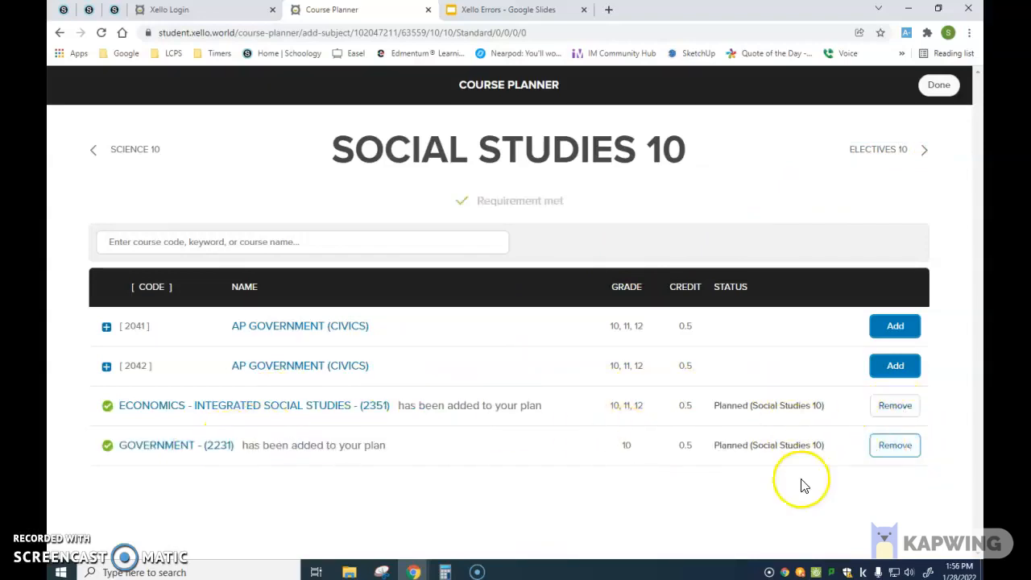
# - Browse the full list of courses available for Electives 10
pyautogui.click(906, 153)
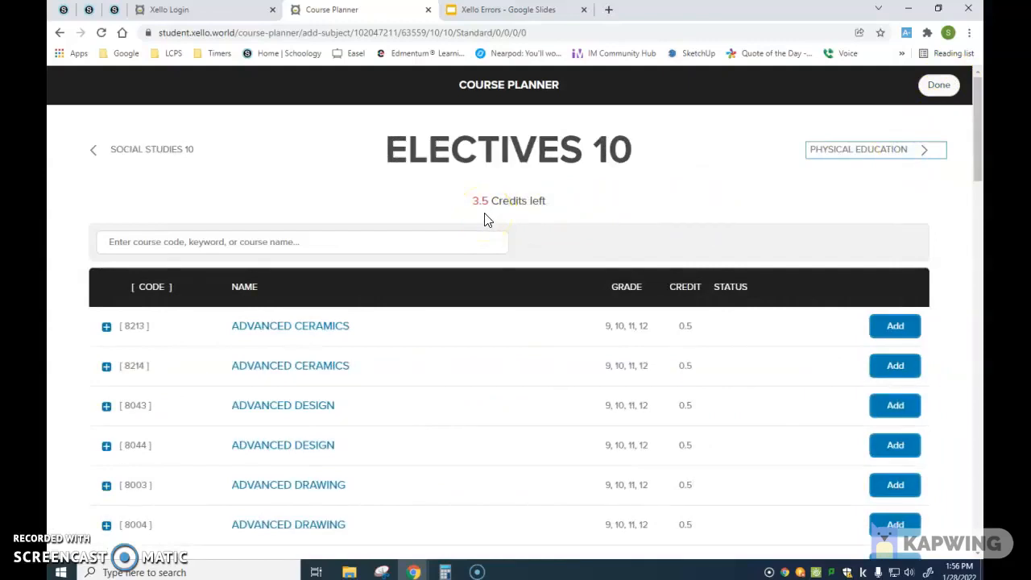
pyautogui.scroll(-7, 714, 375)
pyautogui.scroll(-7, 713, 375)
pyautogui.scroll(-12, 333, 315)
pyautogui.scroll(-7, 332, 314)
pyautogui.click(673, 369)
pyautogui.moveTo(976, 296); pyautogui.dragTo(976, 91)
# - Filter the electives by the Music: Instrumental discipline and add Symphony Band (8511) with its corequisite 8512
pyautogui.click(257, 242)
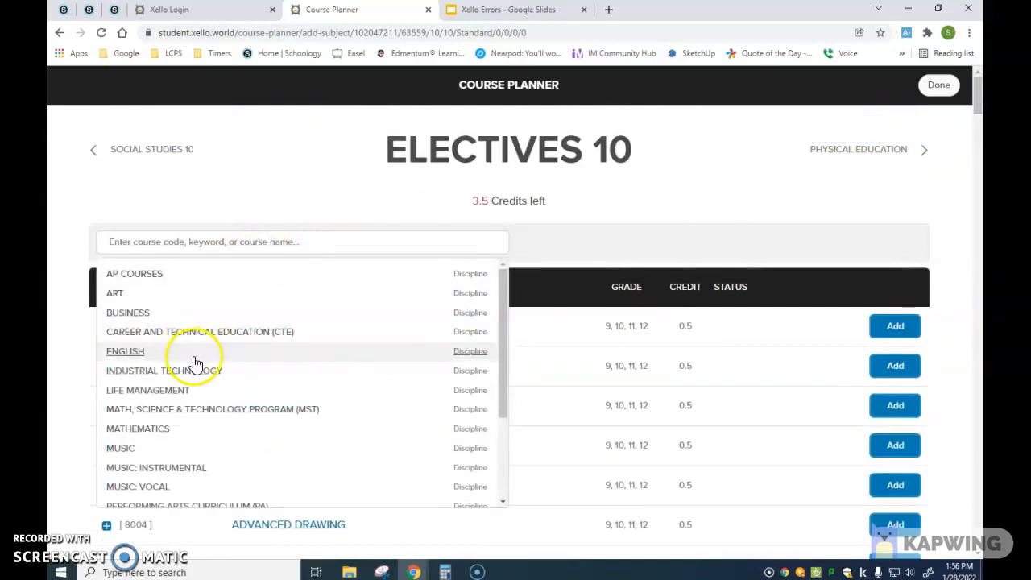
pyautogui.scroll(-2, 193, 363)
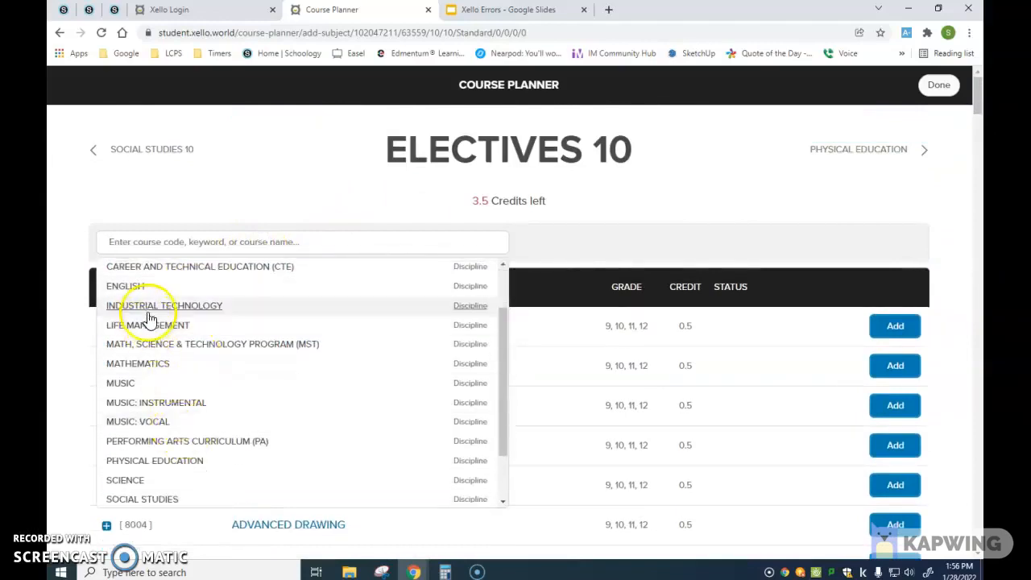
pyautogui.click(157, 410)
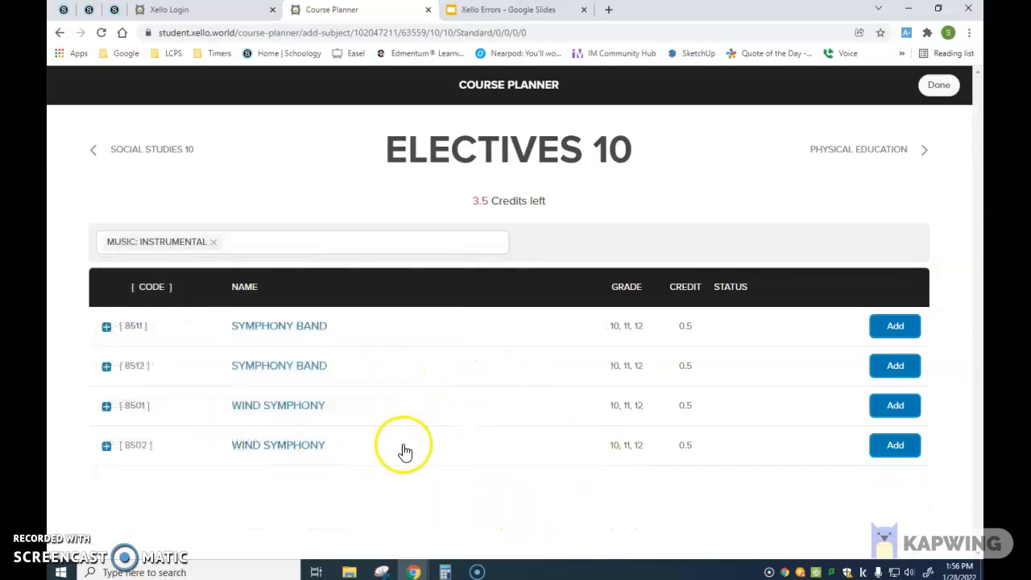
pyautogui.click(907, 330)
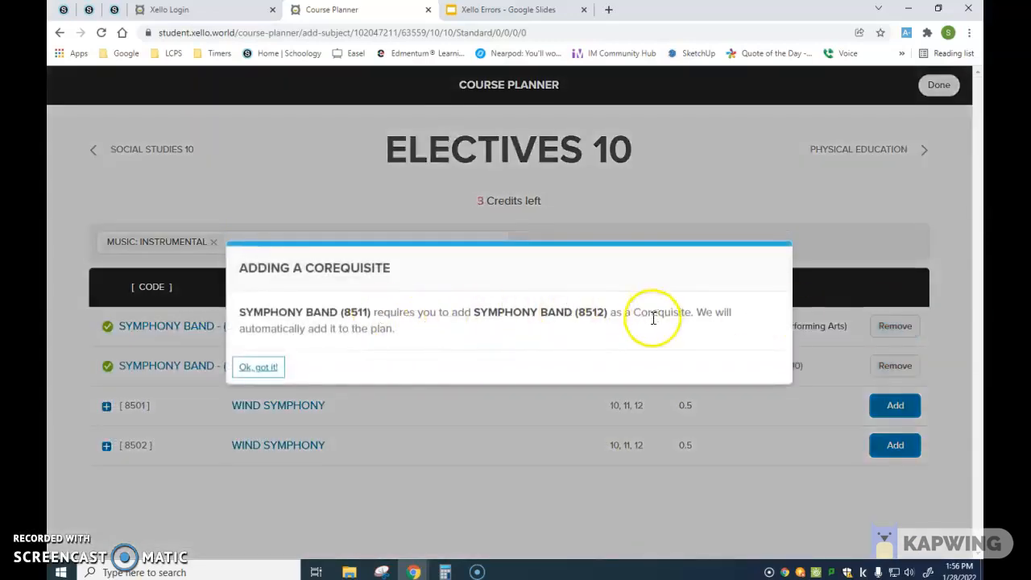
pyautogui.click(256, 367)
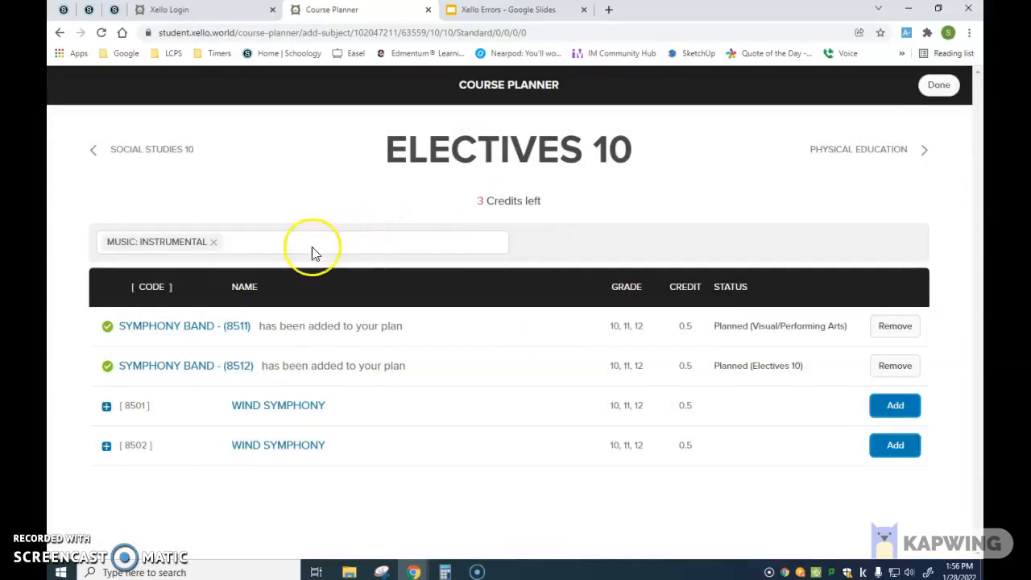
# - Replace the Music: Instrumental filter on the electives with the Industrial Technology discipline
pyautogui.click(215, 244)
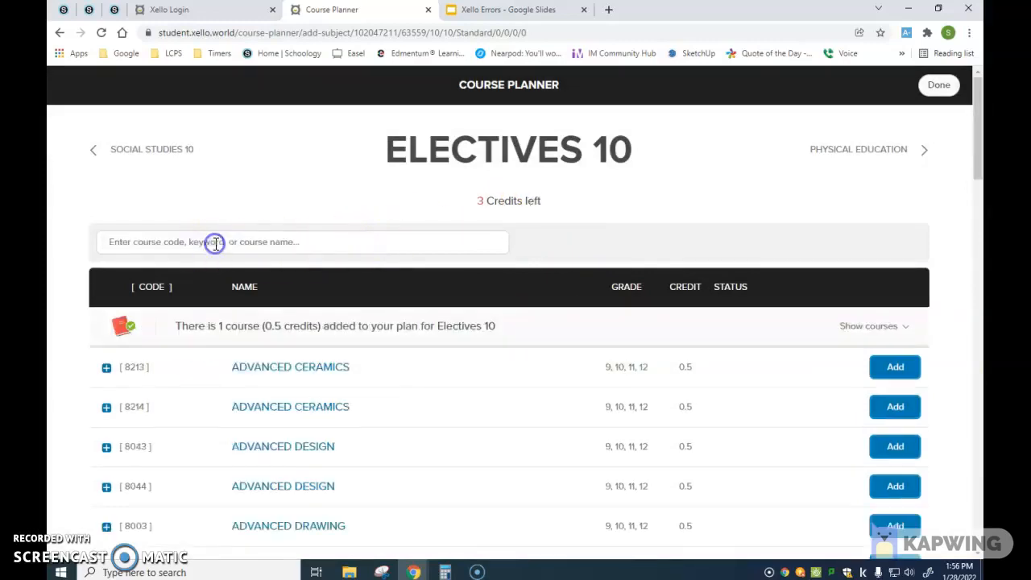
pyautogui.click(215, 243)
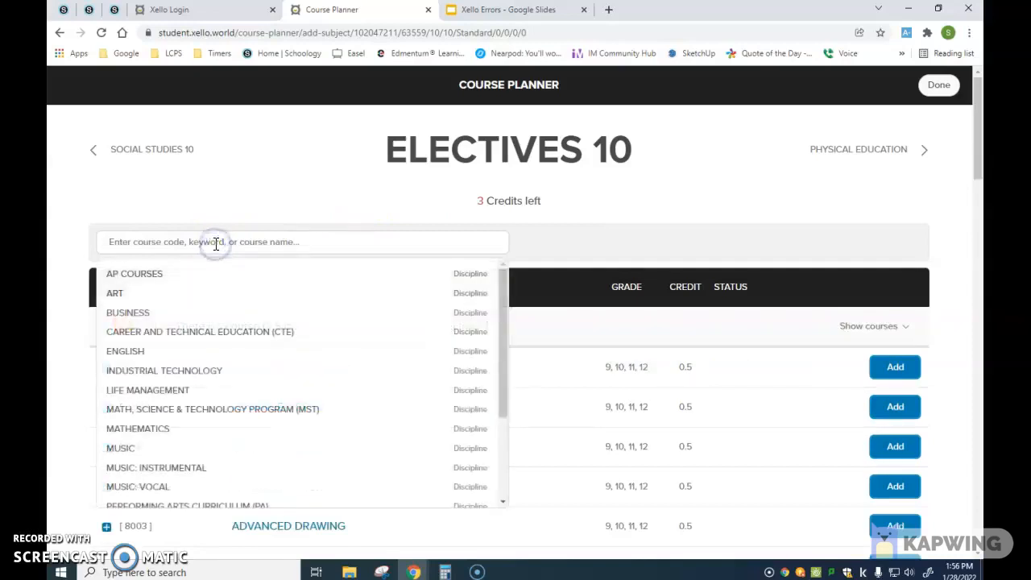
pyautogui.scroll(-2, 230, 361)
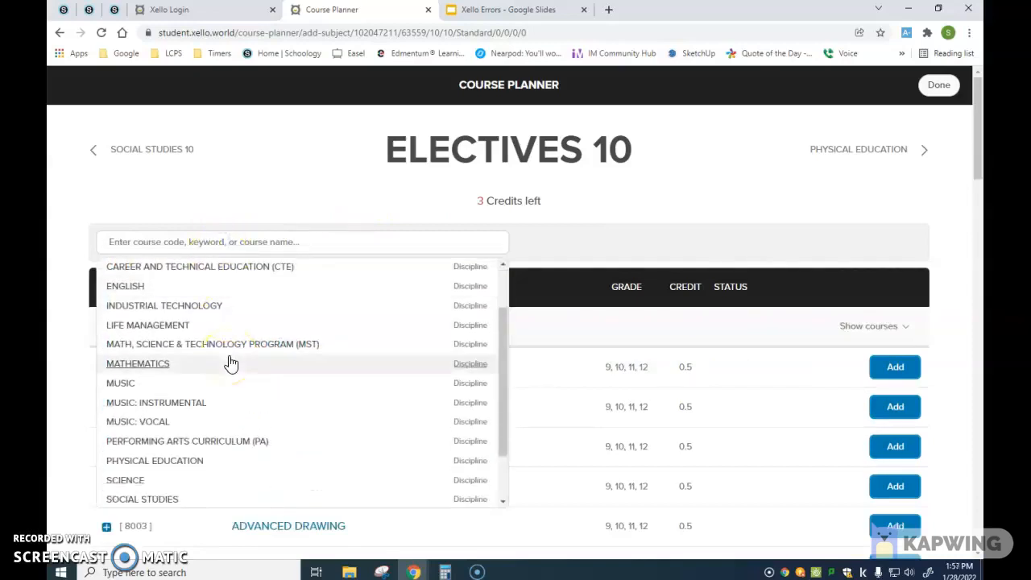
pyautogui.scroll(1, 231, 362)
pyautogui.scroll(2, 230, 361)
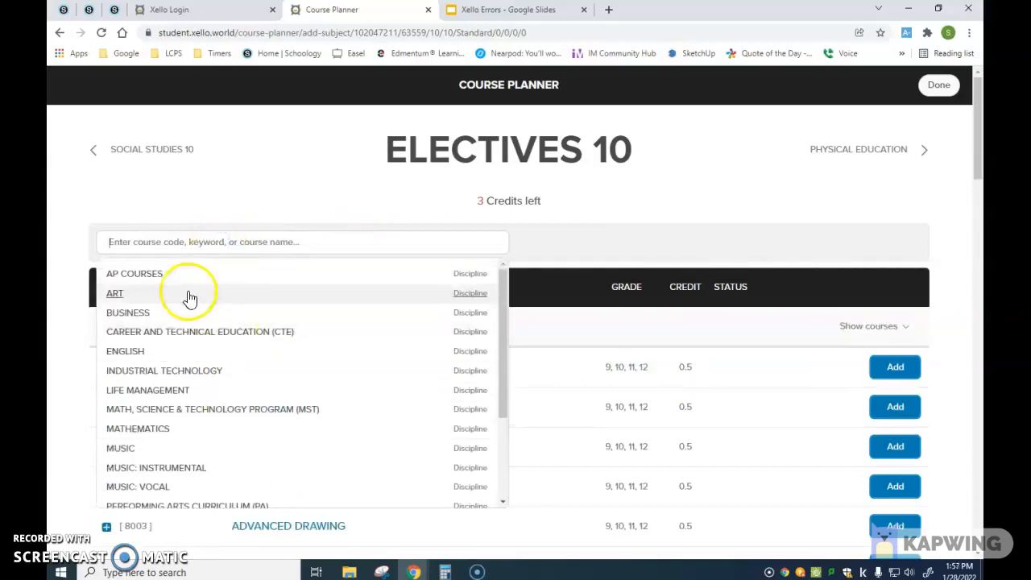
pyautogui.click(177, 375)
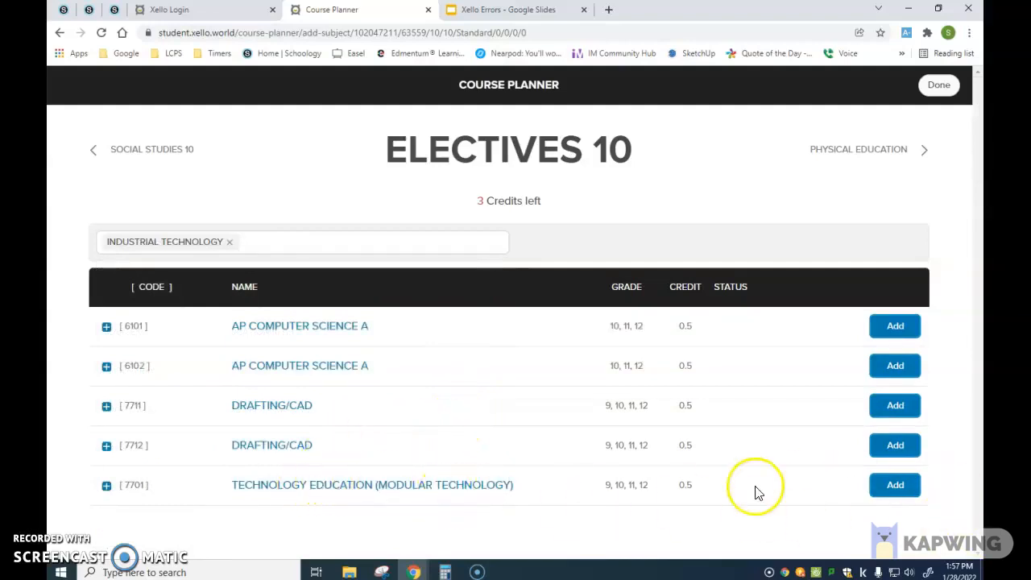
# - Add Technology Education (Modular Technology) (7701) to the plan, view its course description, and finish the elective selection
pyautogui.click(896, 485)
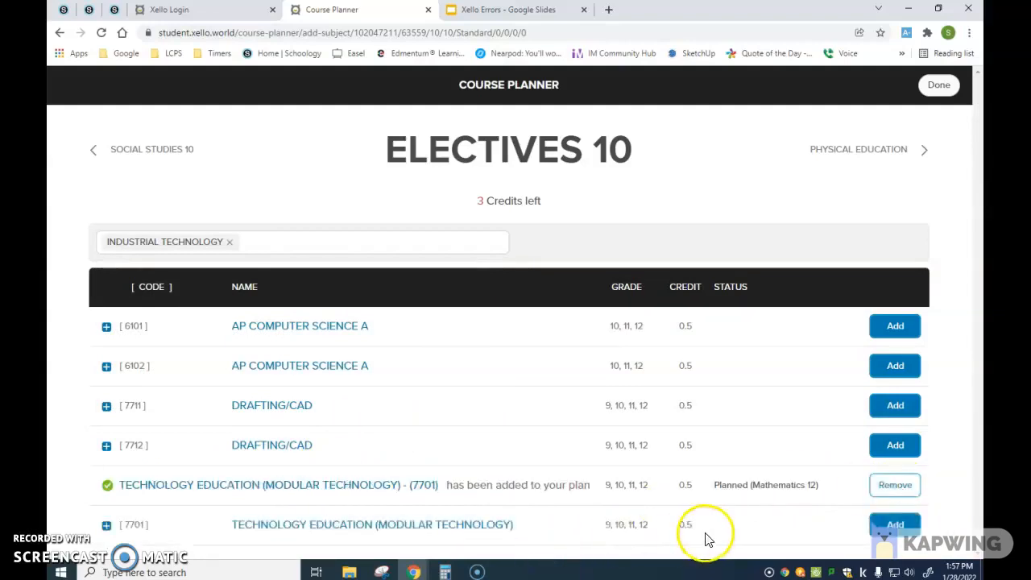
pyautogui.click(107, 525)
pyautogui.scroll(-2, 856, 460)
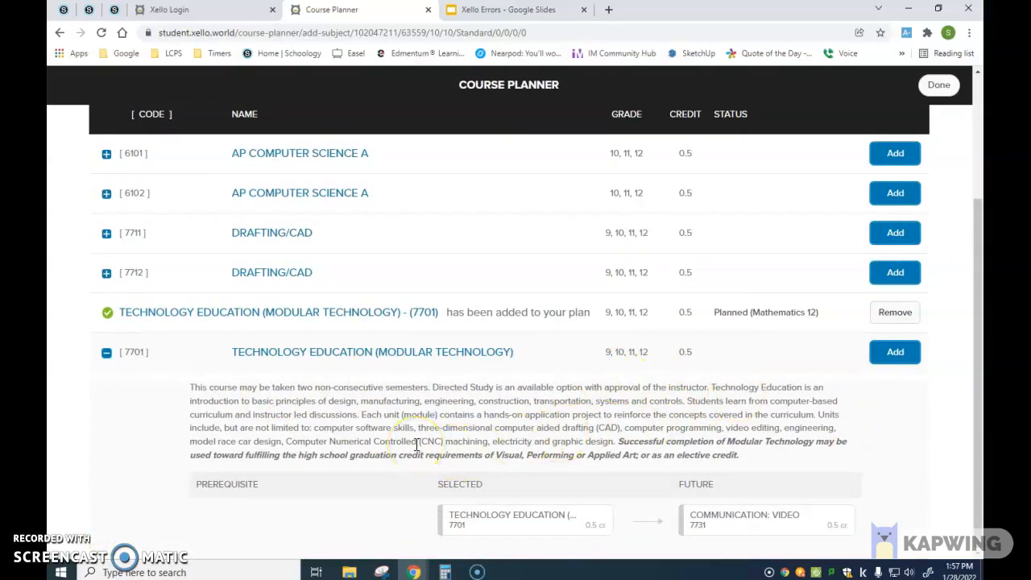
pyautogui.scroll(2, 417, 444)
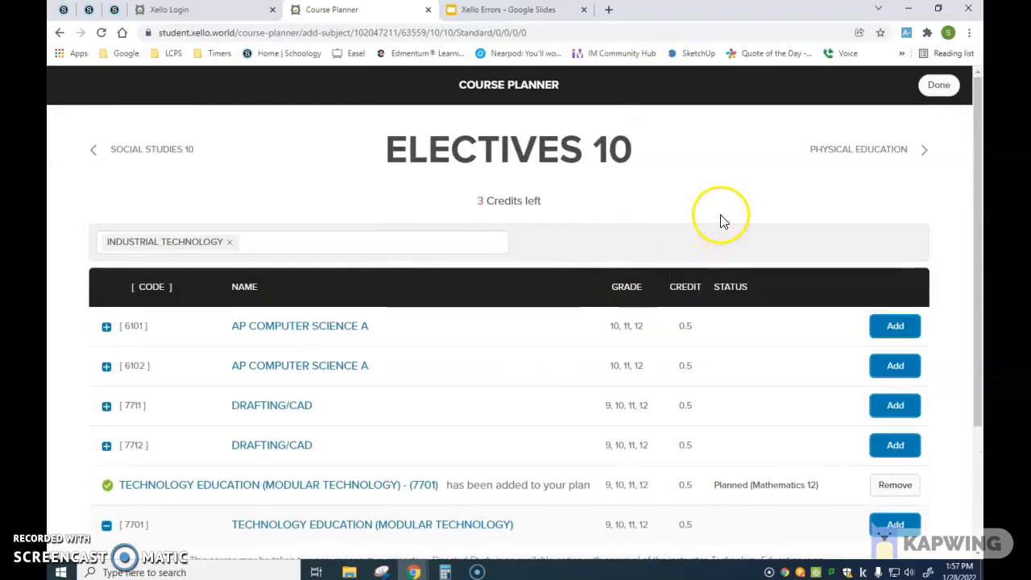
pyautogui.click(950, 87)
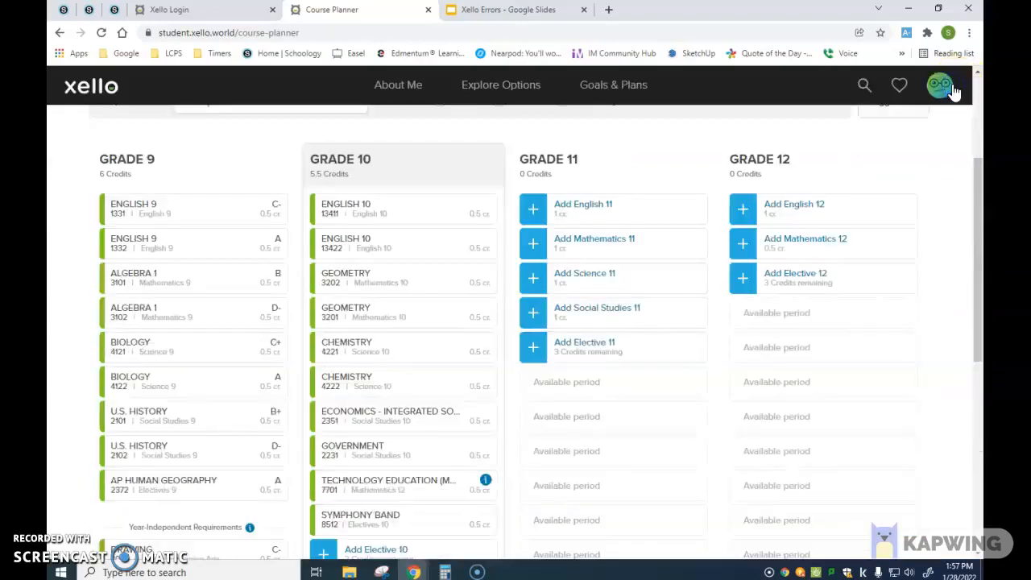
# - Review the planned Grade 10 courses, the remaining elective credits and the overall graduation credit progress
pyautogui.scroll(-1, 524, 317)
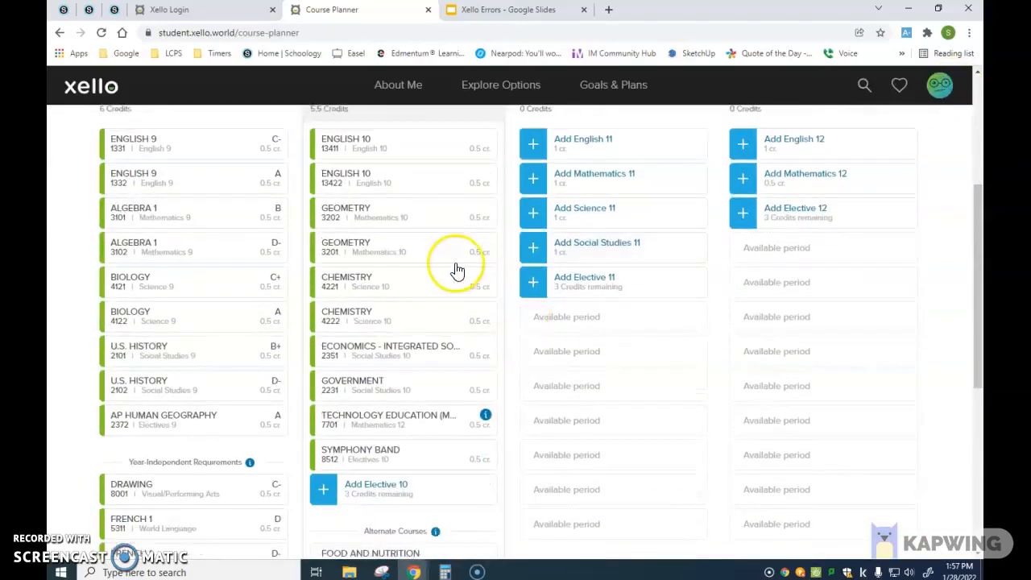
pyautogui.scroll(2, 457, 272)
pyautogui.scroll(-3, 457, 271)
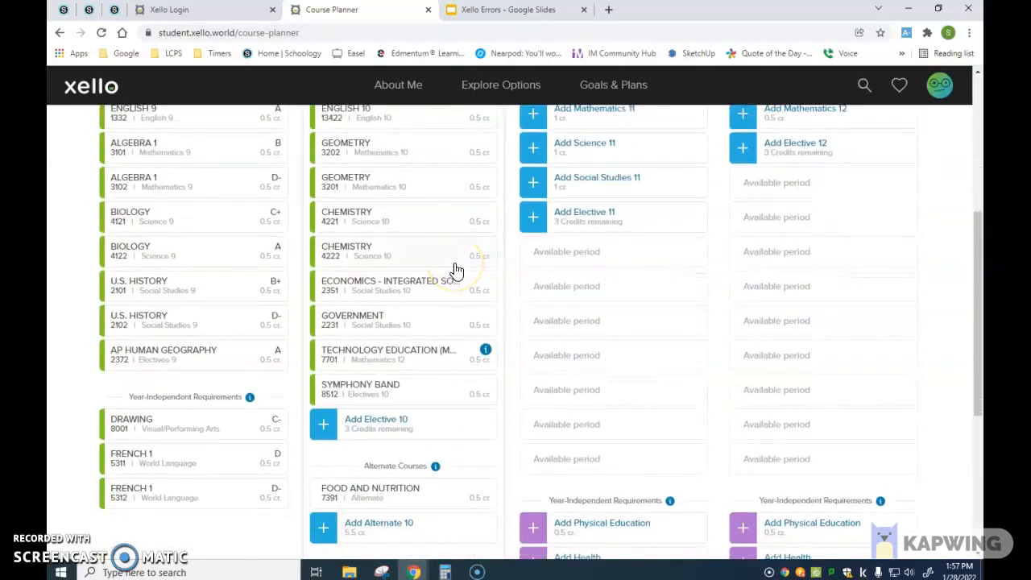
pyautogui.scroll(1, 382, 338)
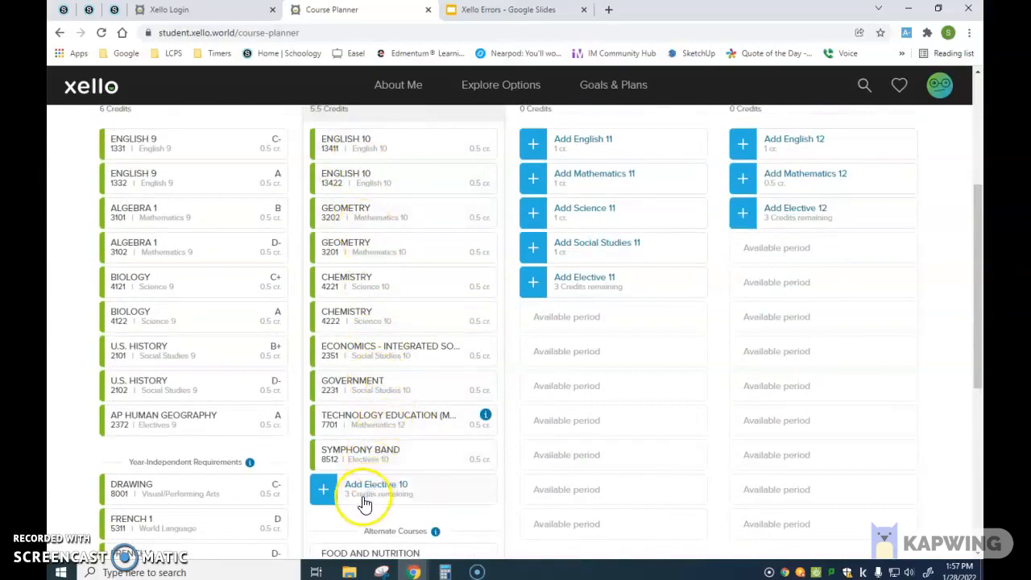
pyautogui.scroll(3, 366, 505)
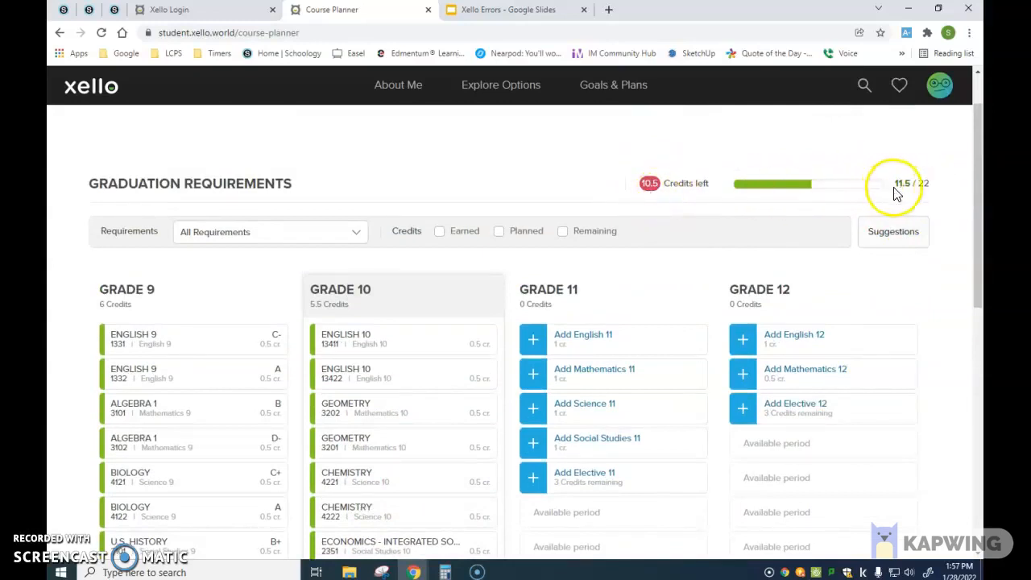
pyautogui.scroll(-3, 467, 341)
pyautogui.scroll(-2, 463, 342)
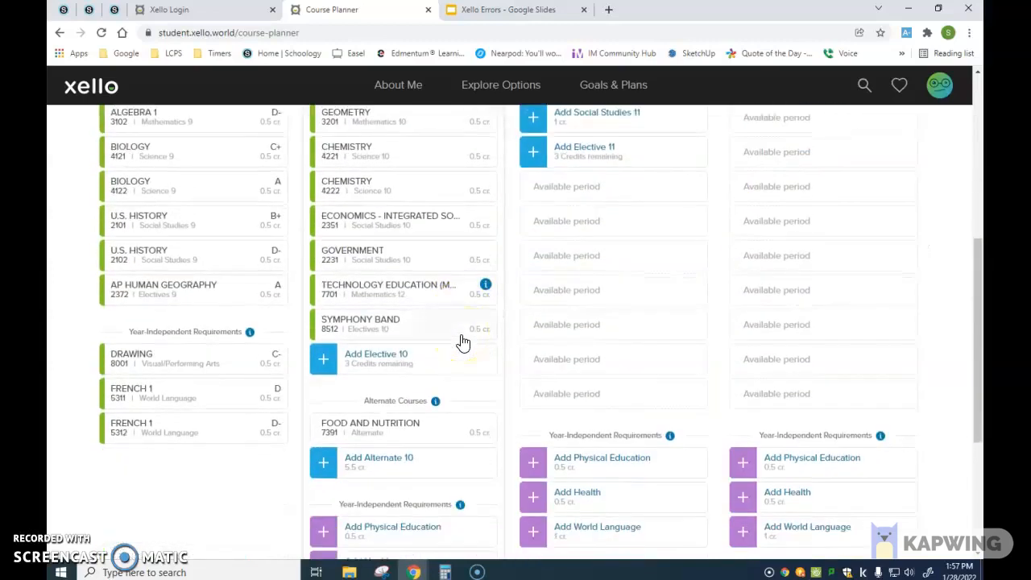
# - Open the Grade 10 elective course list and browse the available courses
pyautogui.scroll(-1, 463, 342)
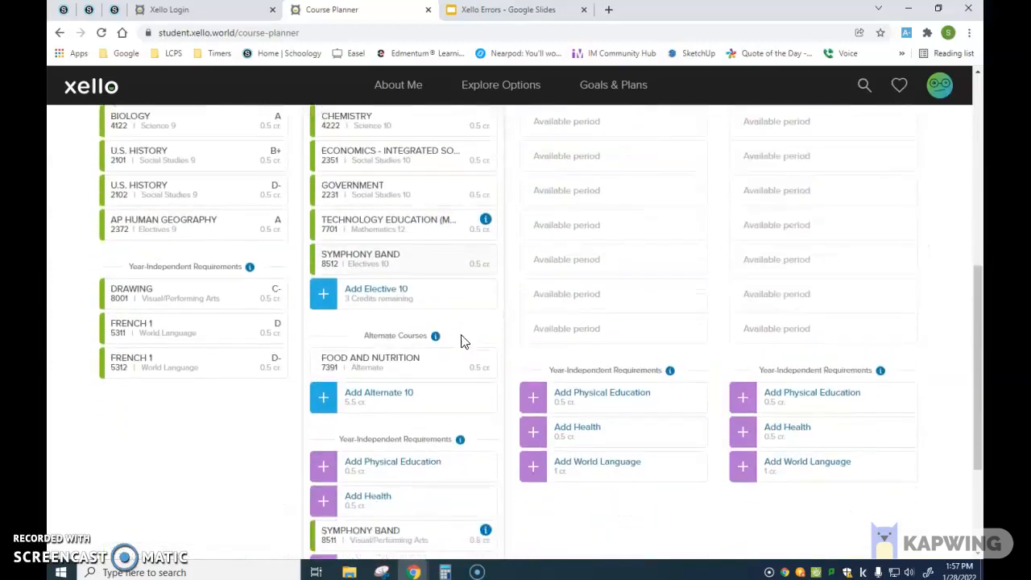
pyautogui.click(320, 296)
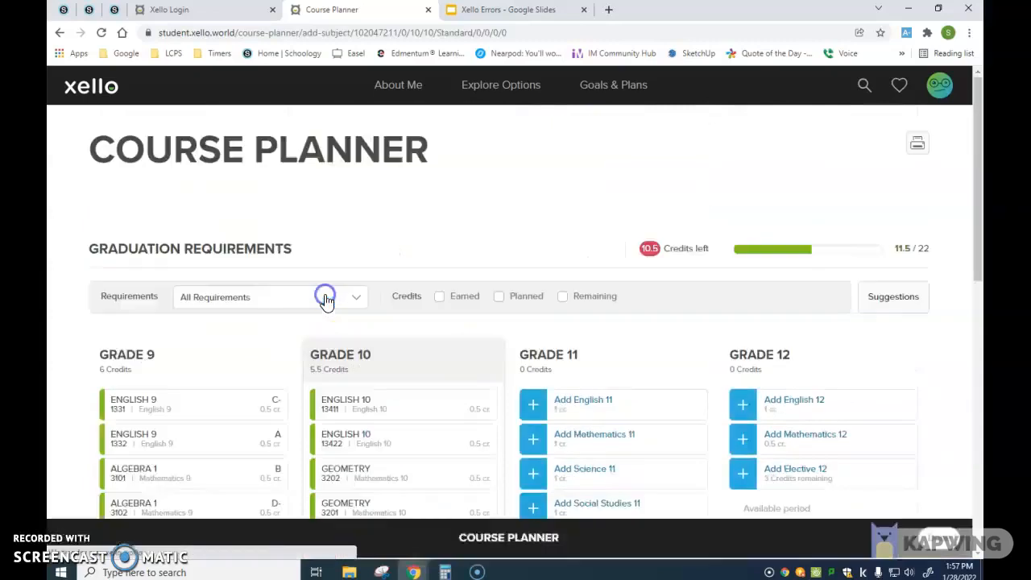
pyautogui.scroll(-2, 518, 347)
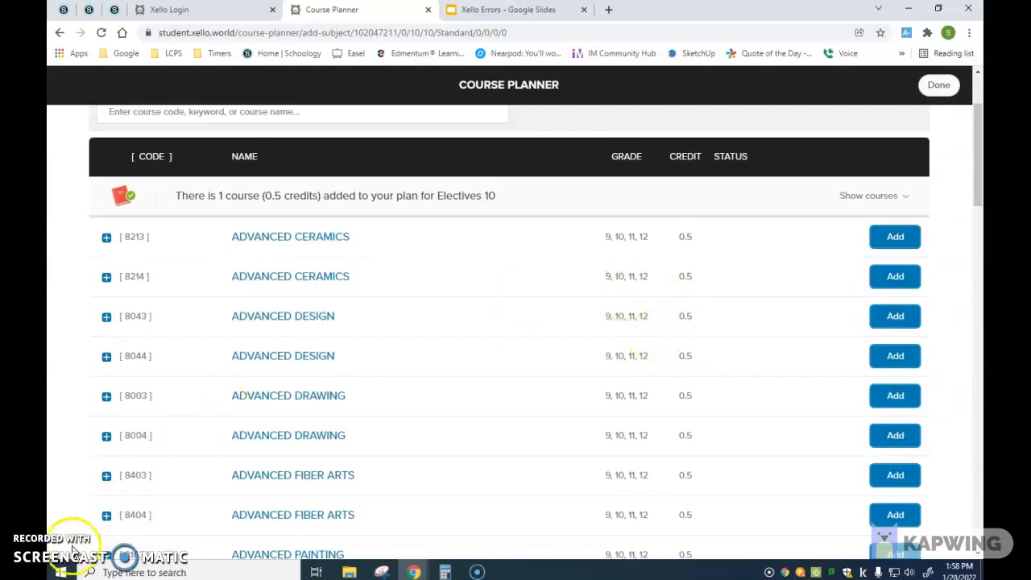
pyautogui.click(73, 550)
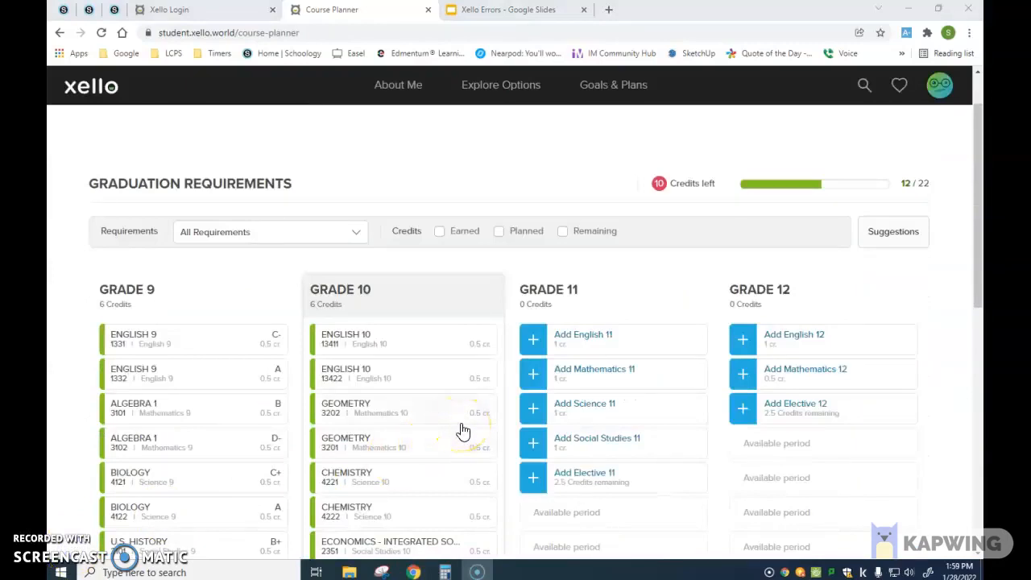
# - Open the Grade 10 alternate course selection and filter it by the Art discipline
pyautogui.scroll(-2, 463, 431)
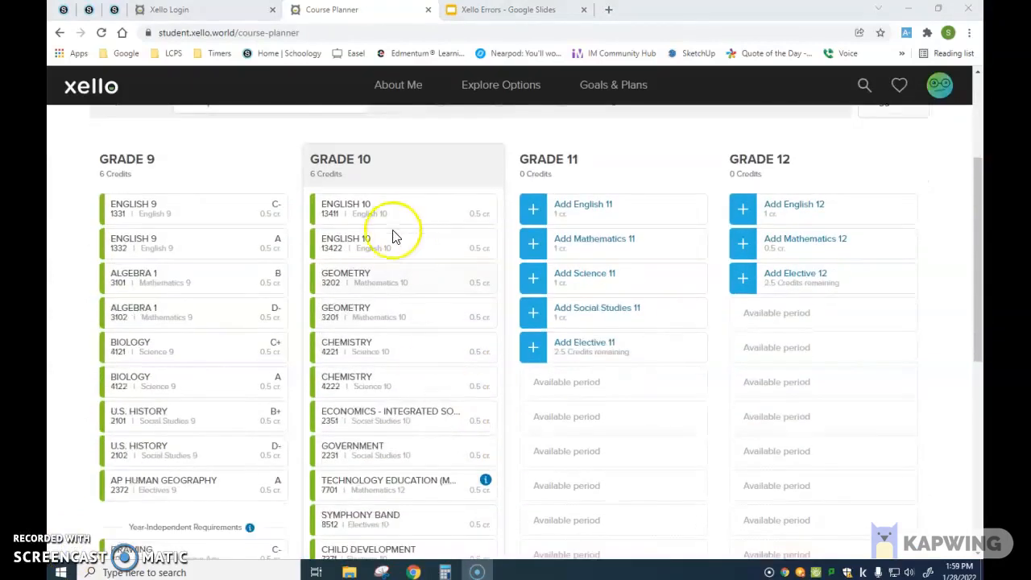
pyautogui.scroll(-1, 357, 209)
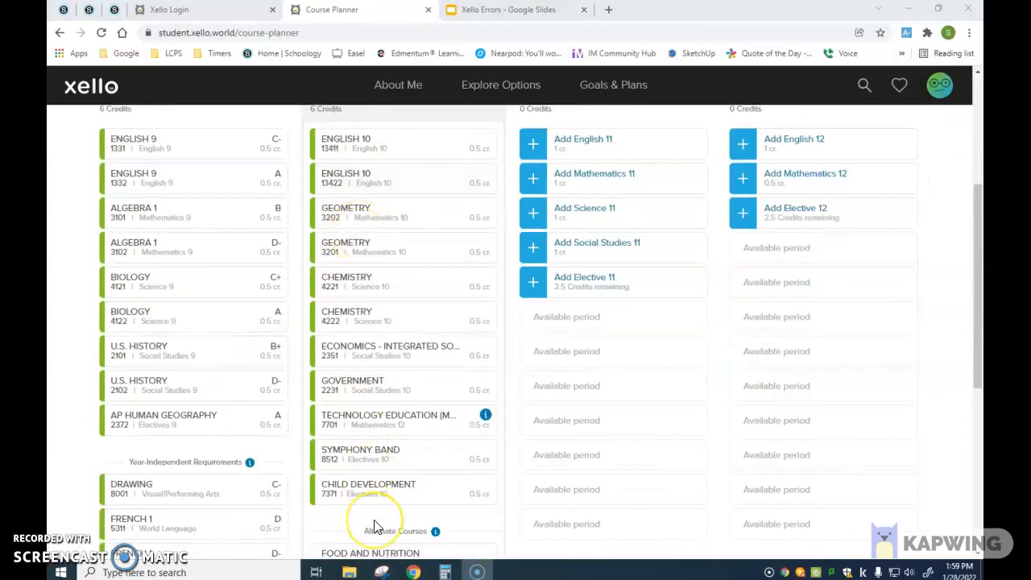
pyautogui.scroll(-2, 375, 528)
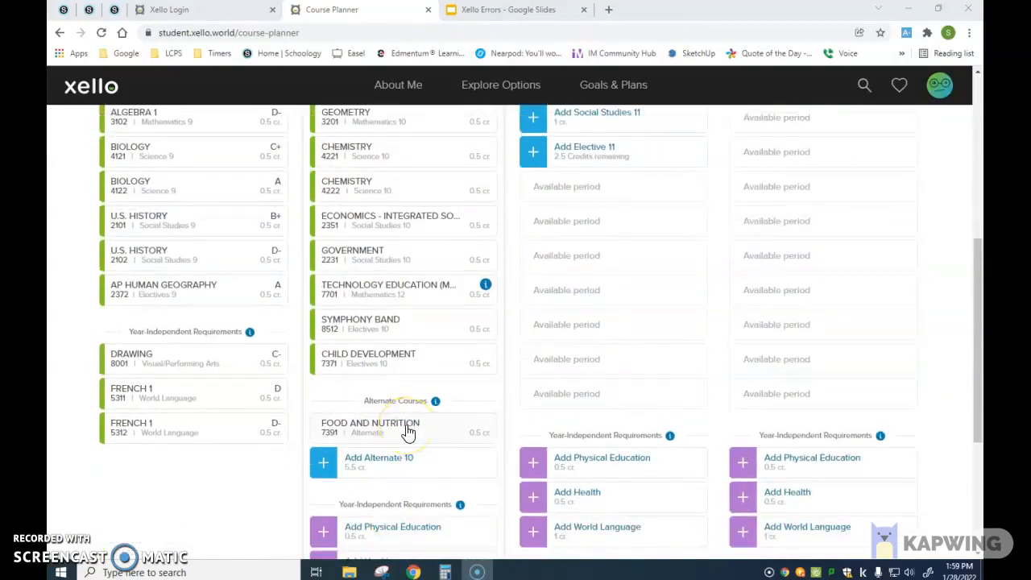
pyautogui.scroll(-1, 409, 433)
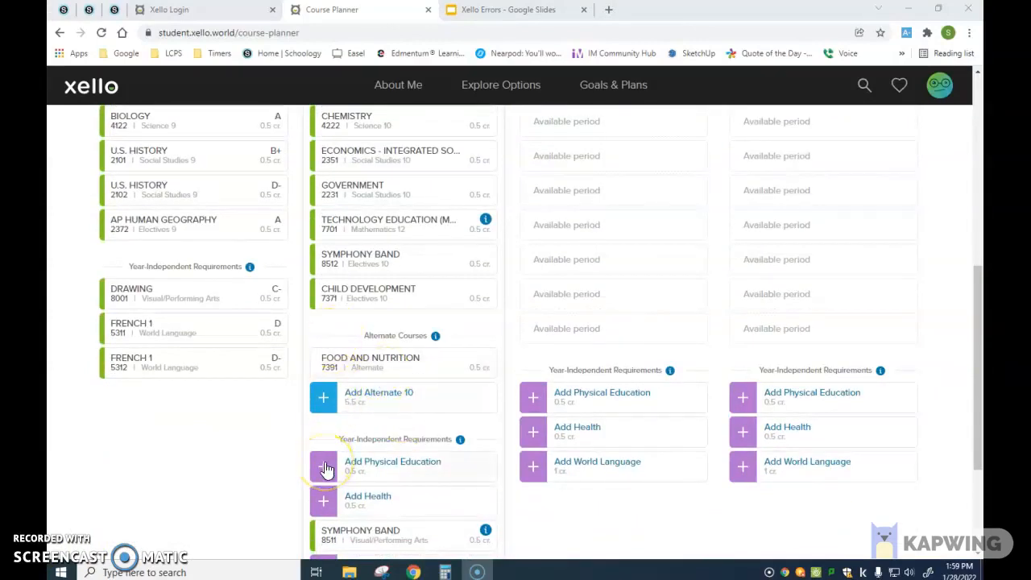
pyautogui.click(321, 397)
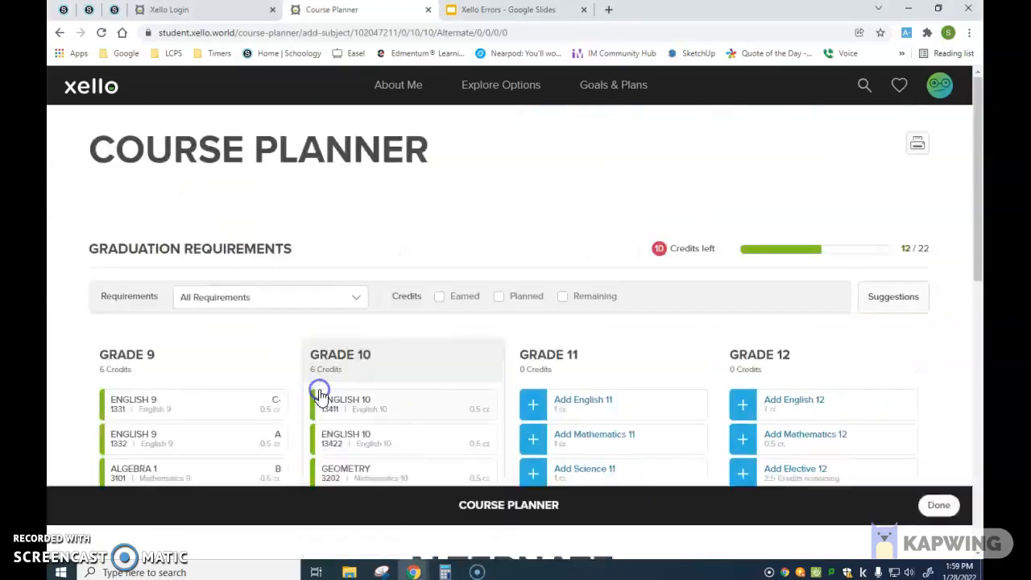
pyautogui.scroll(-1, 574, 383)
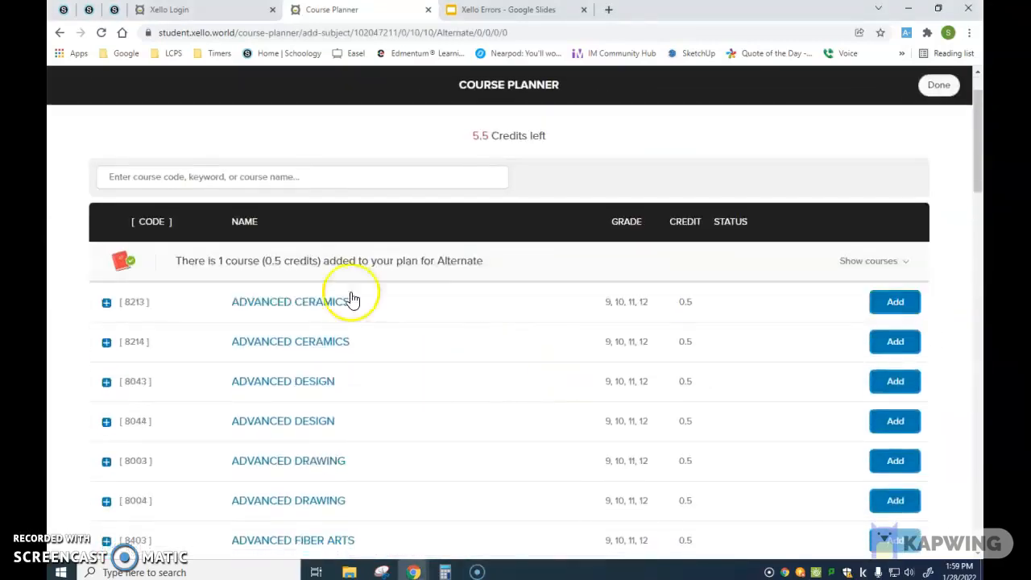
pyautogui.click(184, 176)
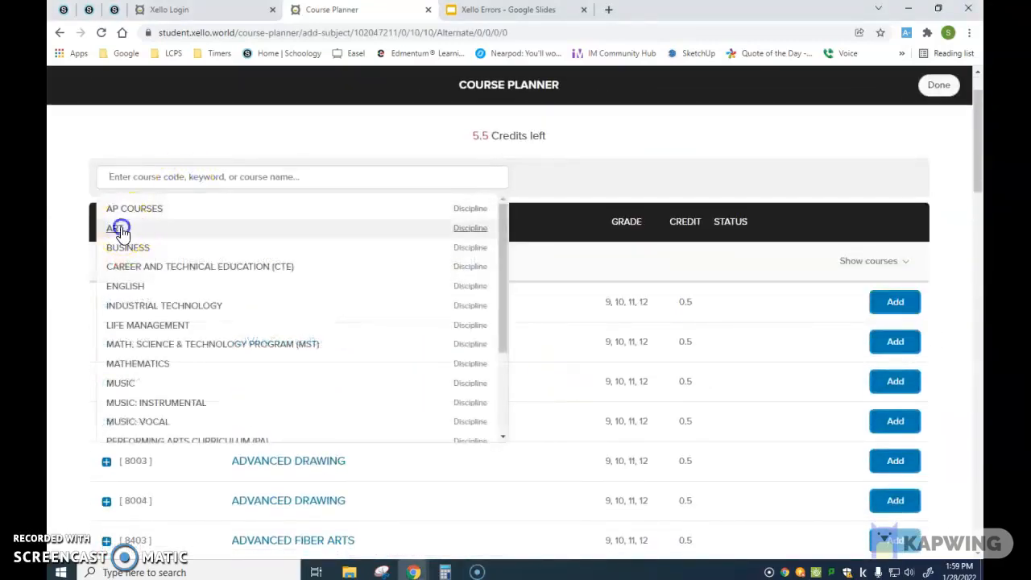
pyautogui.click(120, 230)
# - Add Ceramics (8201), Design (8041), Fiber Arts (8401) and Painting (8161) as Grade 10 alternates and return to the plan
pyautogui.scroll(-5, 453, 363)
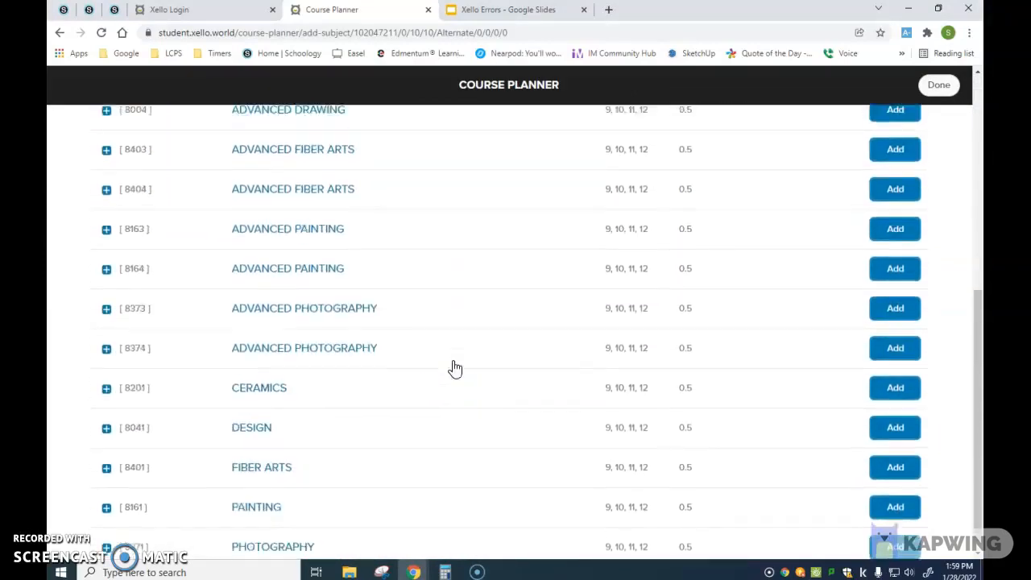
pyautogui.click(896, 382)
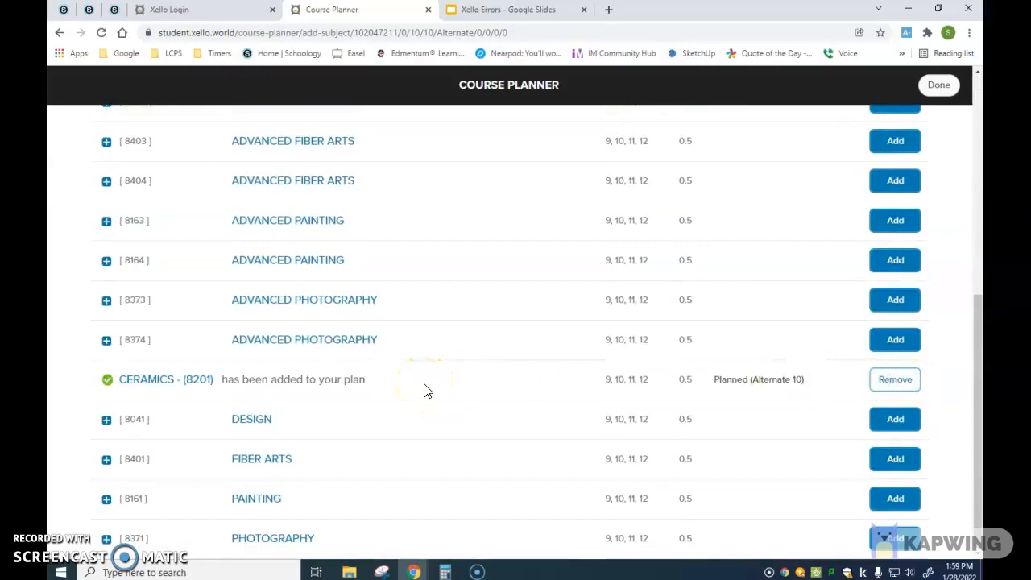
pyautogui.click(898, 422)
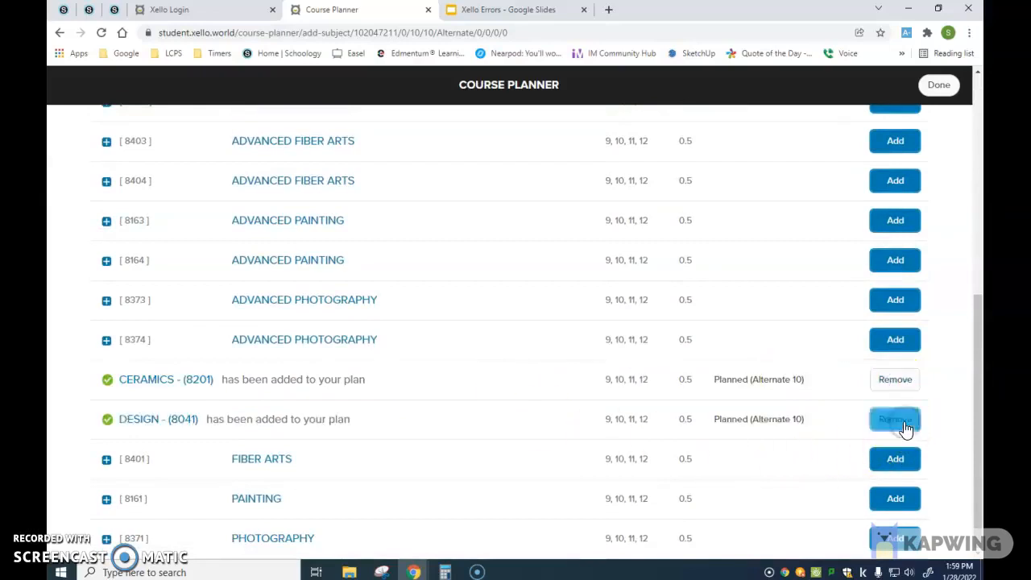
pyautogui.click(913, 461)
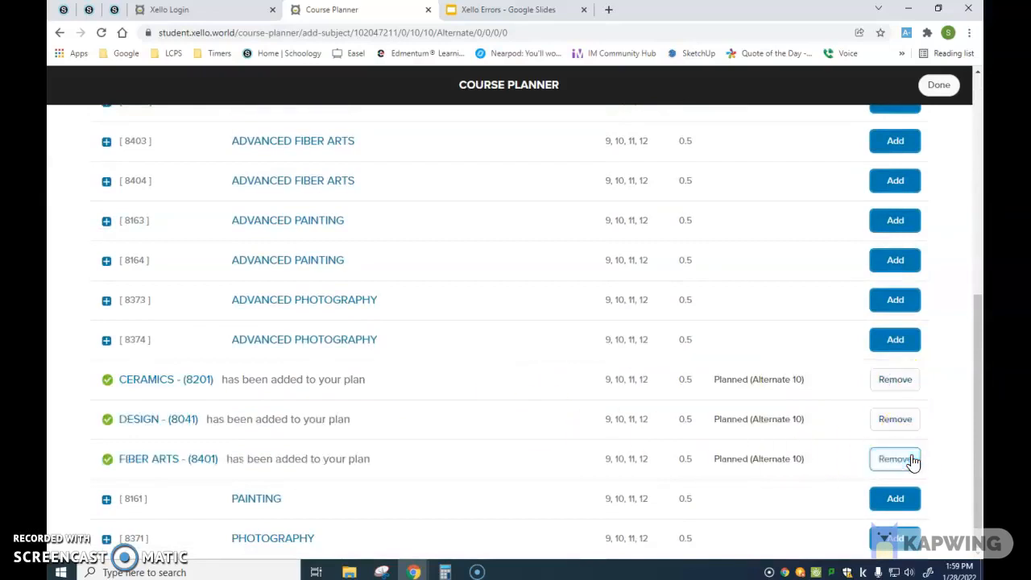
pyautogui.click(899, 501)
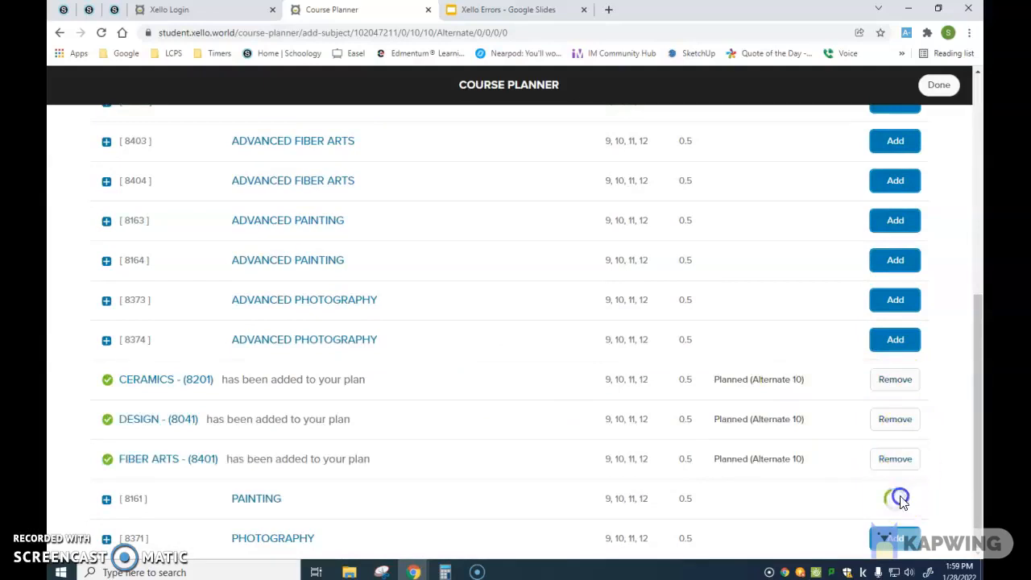
pyautogui.rightClick(920, 344)
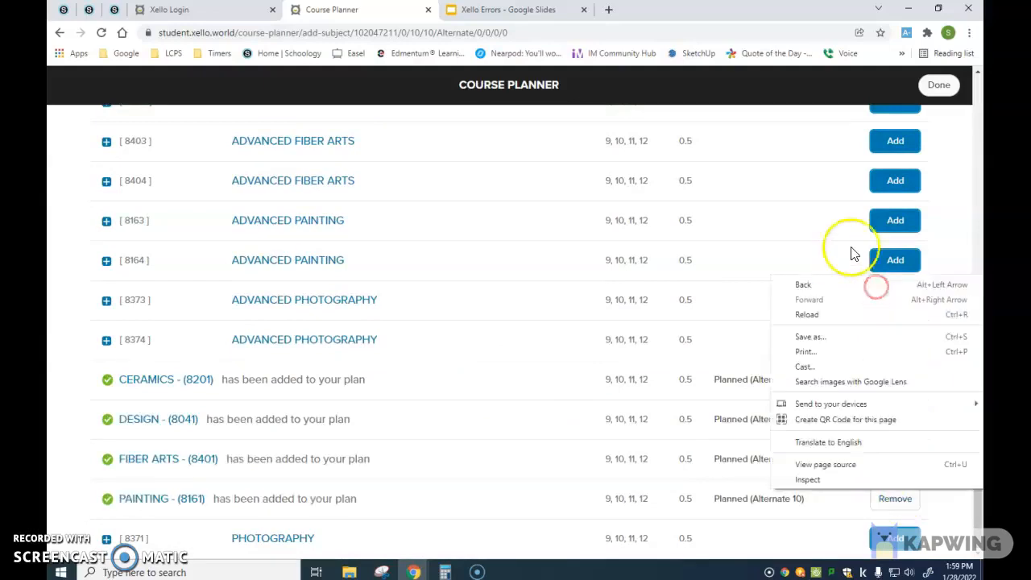
pyautogui.click(938, 84)
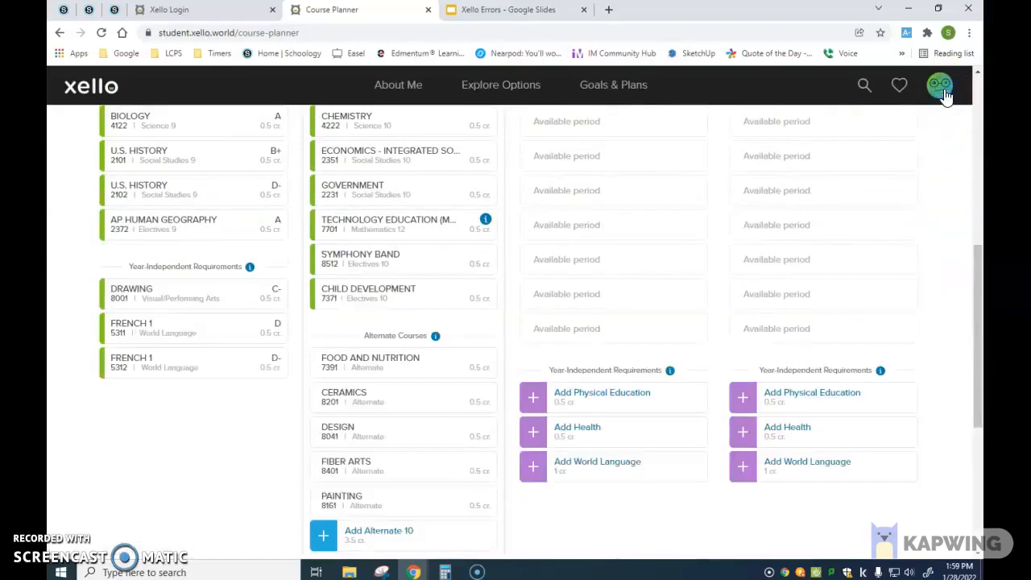
# - Reopen the Grade 10 alternate course selection and filter it by the Science discipline
pyautogui.scroll(-1, 354, 354)
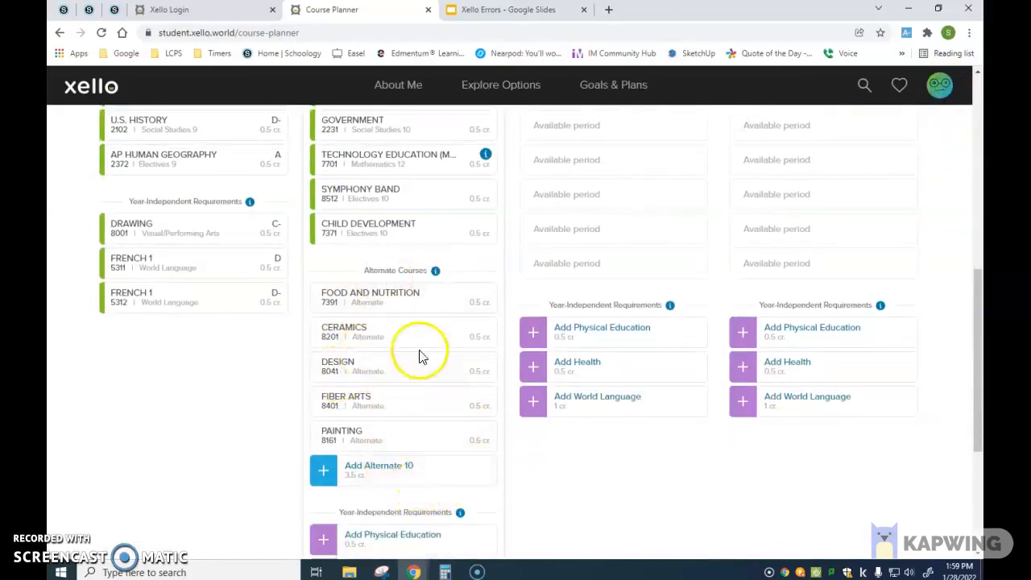
pyautogui.scroll(-1, 392, 494)
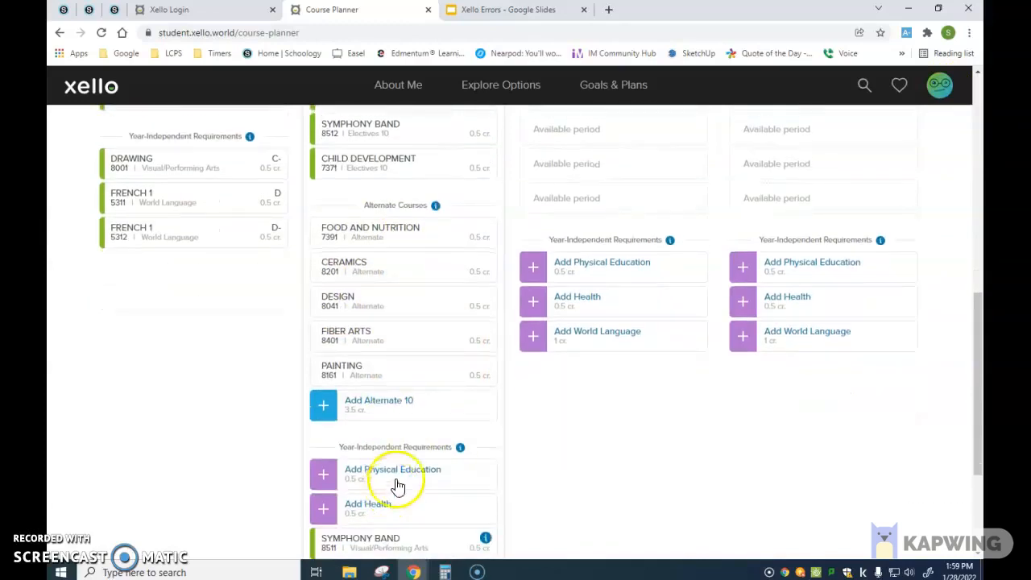
pyautogui.click(321, 410)
pyautogui.scroll(-4, 320, 412)
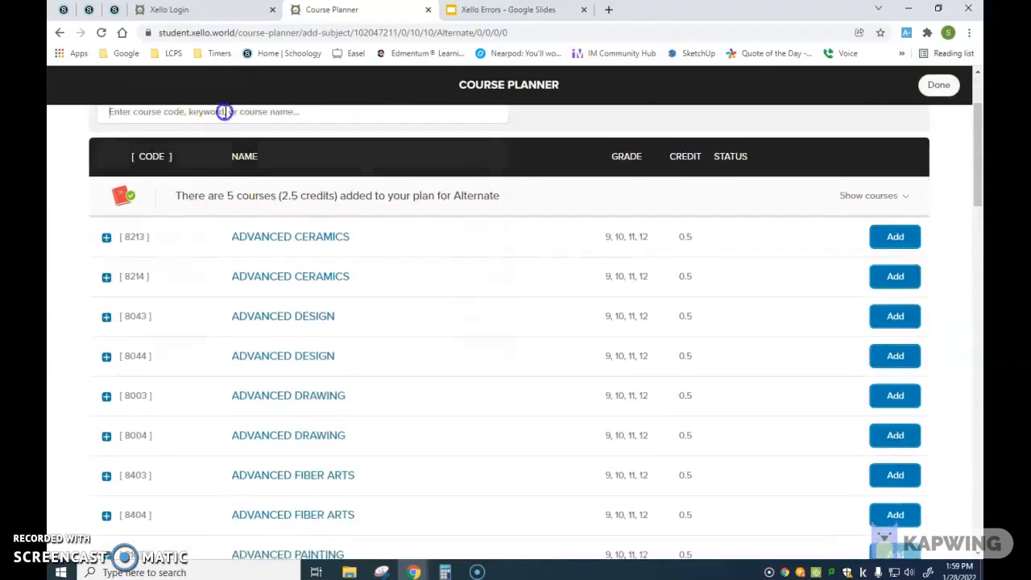
pyautogui.click(224, 112)
pyautogui.scroll(-3, 199, 294)
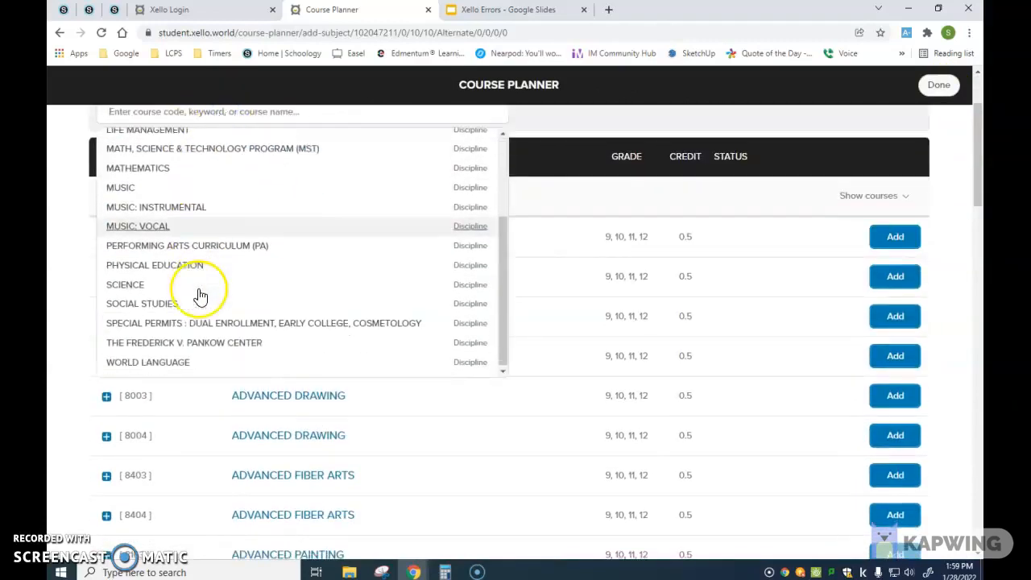
pyautogui.click(129, 284)
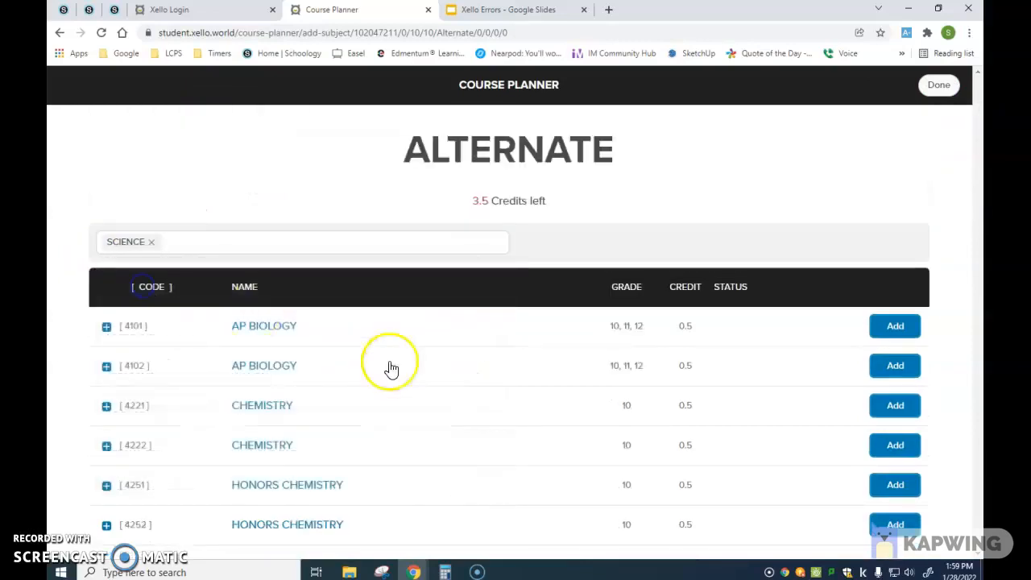
# - Replace the Science filter with Life Management, add Gourmet Cooking (7151) as a Grade 10 alternate and return to the plan
pyautogui.click(152, 242)
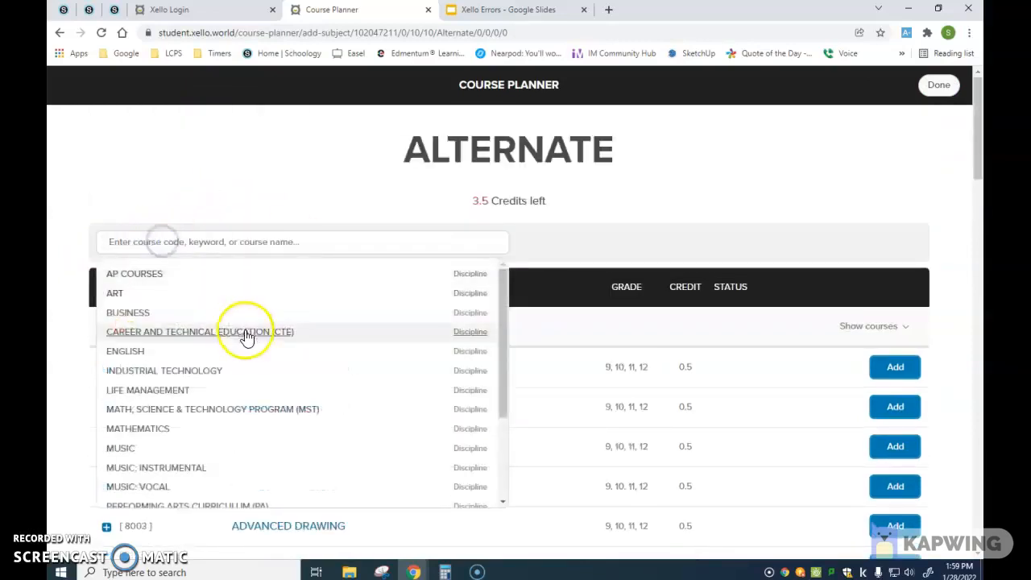
pyautogui.scroll(-2, 246, 336)
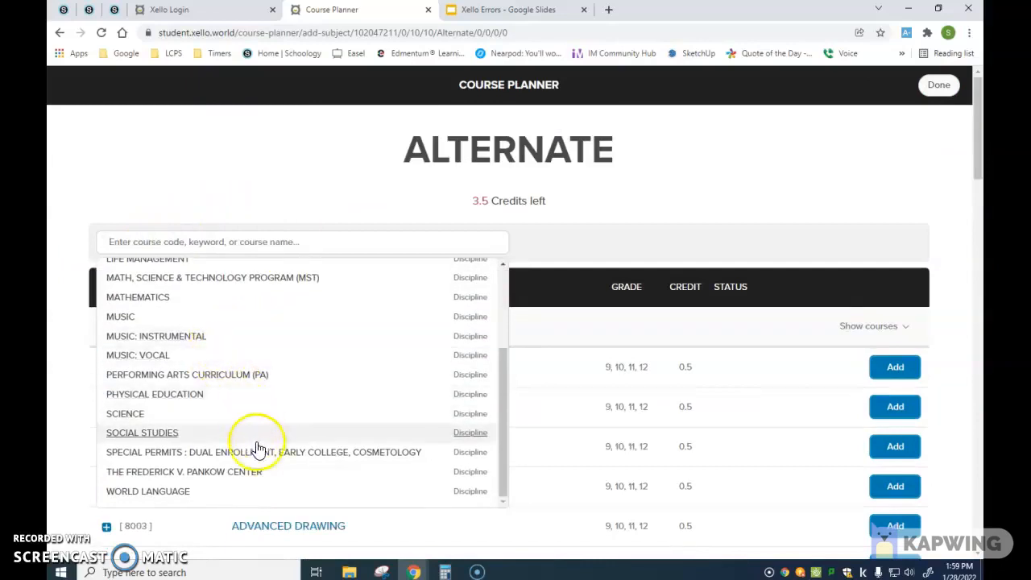
pyautogui.scroll(3, 193, 414)
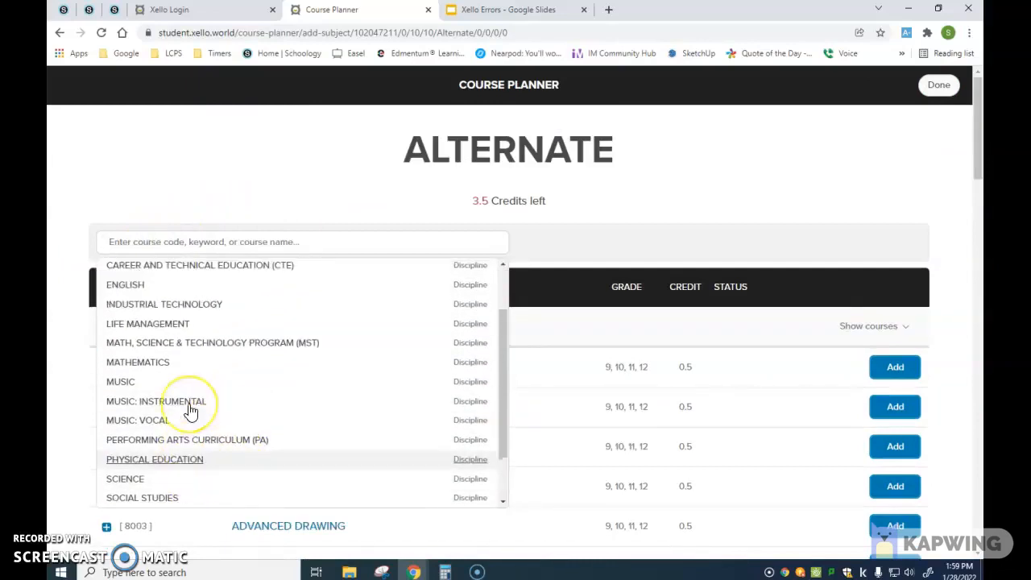
pyautogui.click(173, 390)
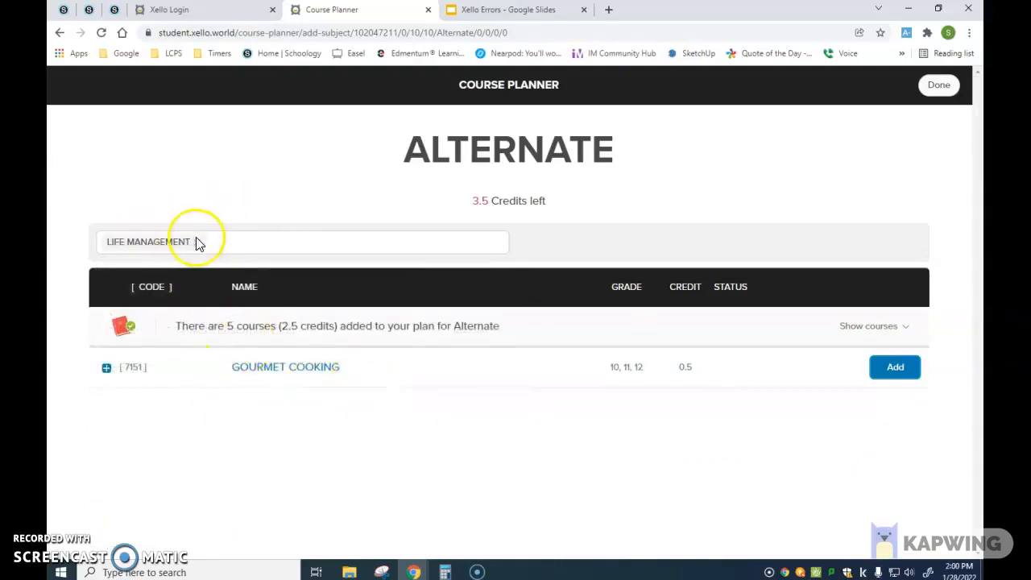
pyautogui.click(892, 372)
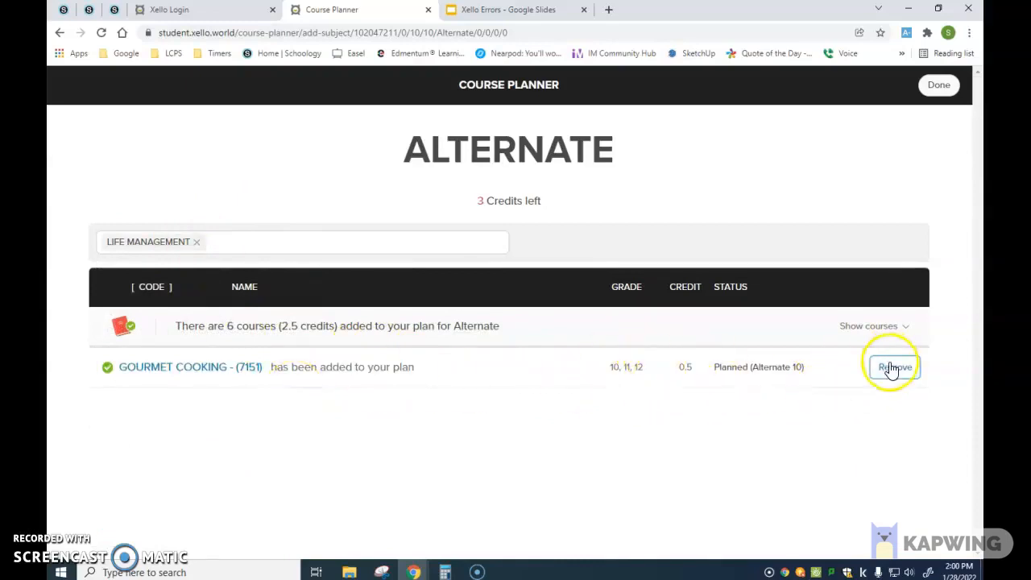
pyautogui.click(937, 85)
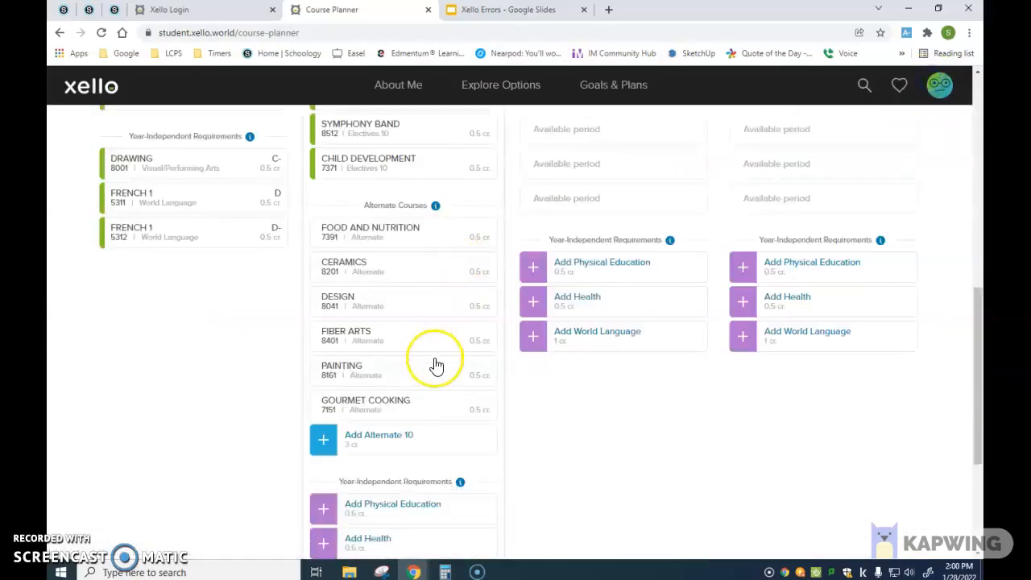
# - Try to add Foundations of Physical Education (0911) as the Grade 10 Physical Education requirement, then return to the plan
pyautogui.scroll(-1, 435, 366)
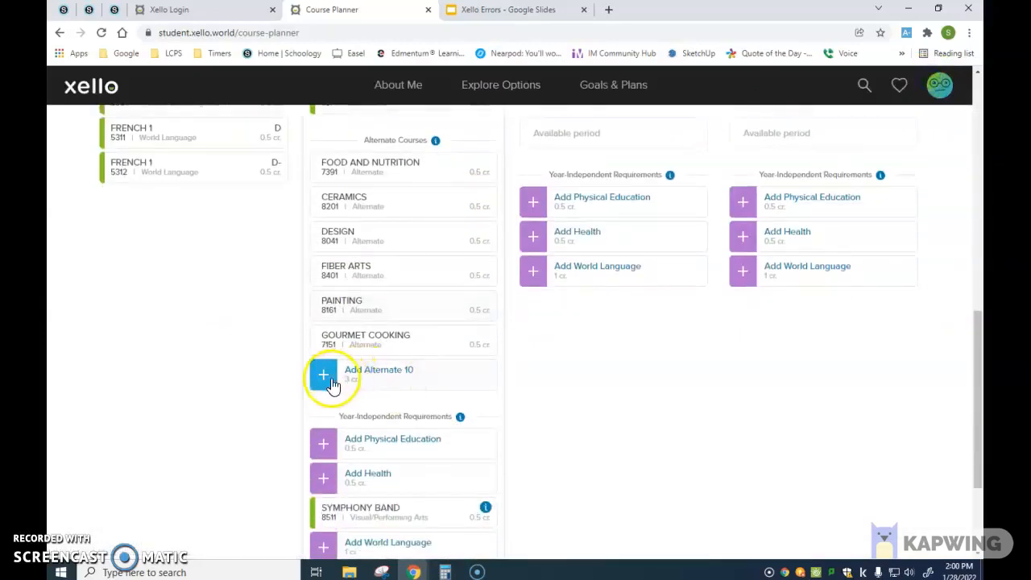
pyautogui.scroll(-1, 612, 478)
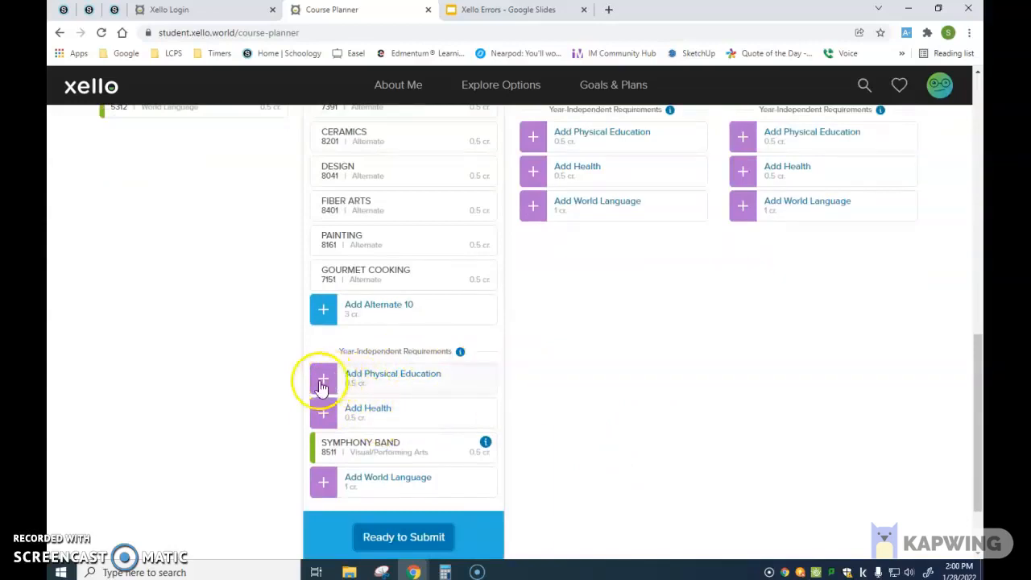
pyautogui.scroll(5, 322, 387)
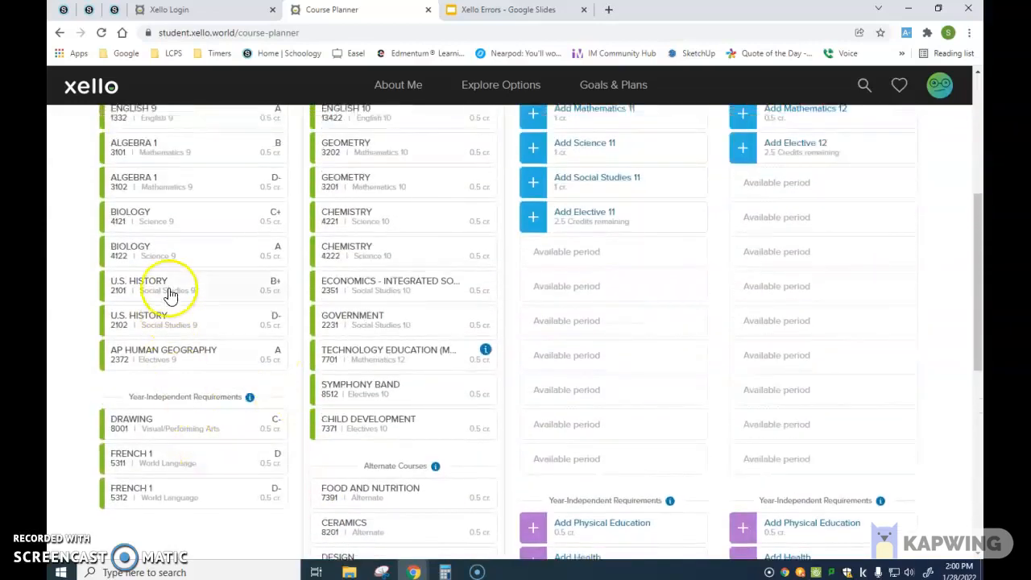
pyautogui.scroll(-3, 288, 368)
pyautogui.scroll(-1, 315, 412)
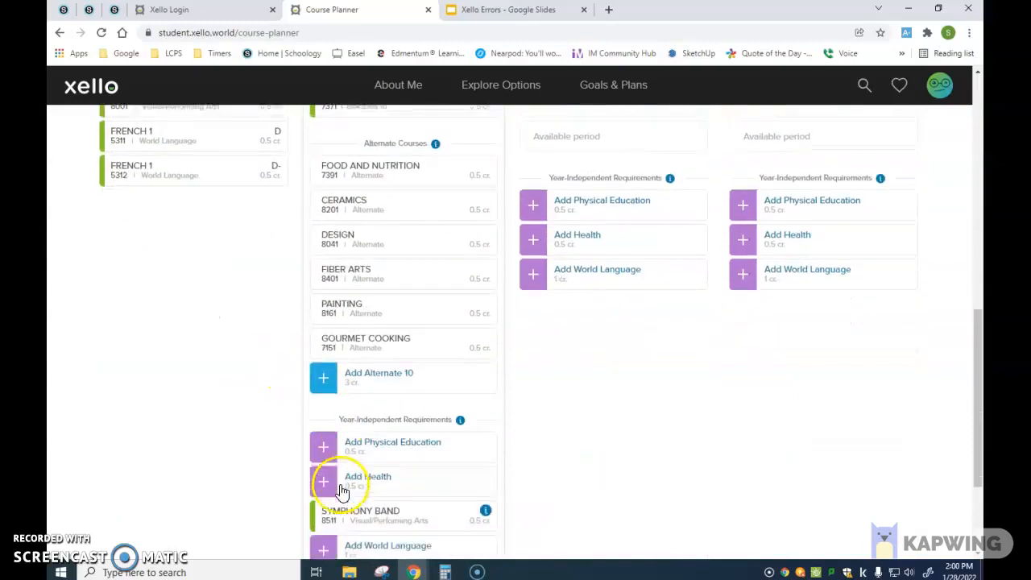
pyautogui.click(328, 443)
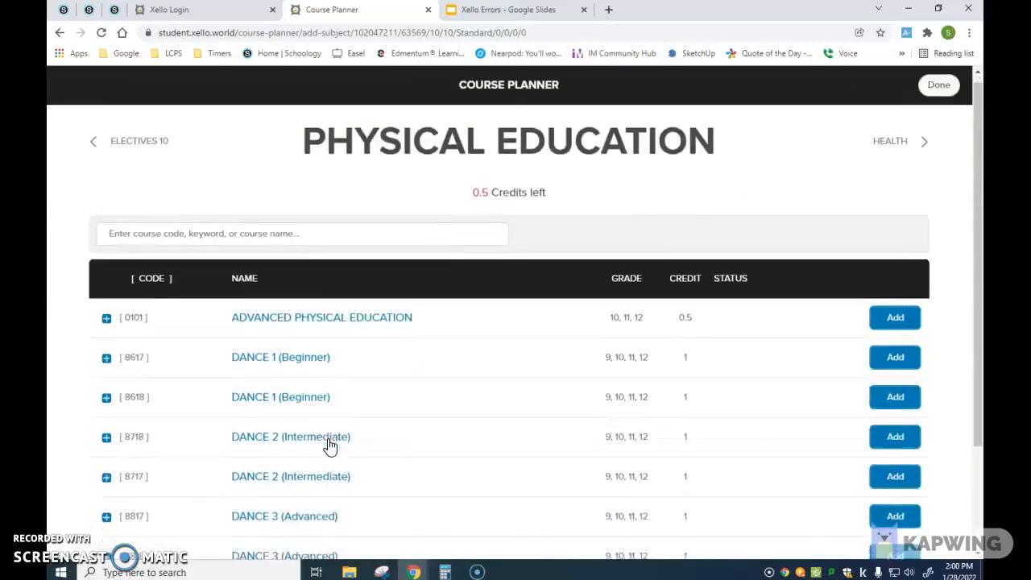
pyautogui.scroll(-1, 330, 445)
pyautogui.scroll(-1, 330, 445)
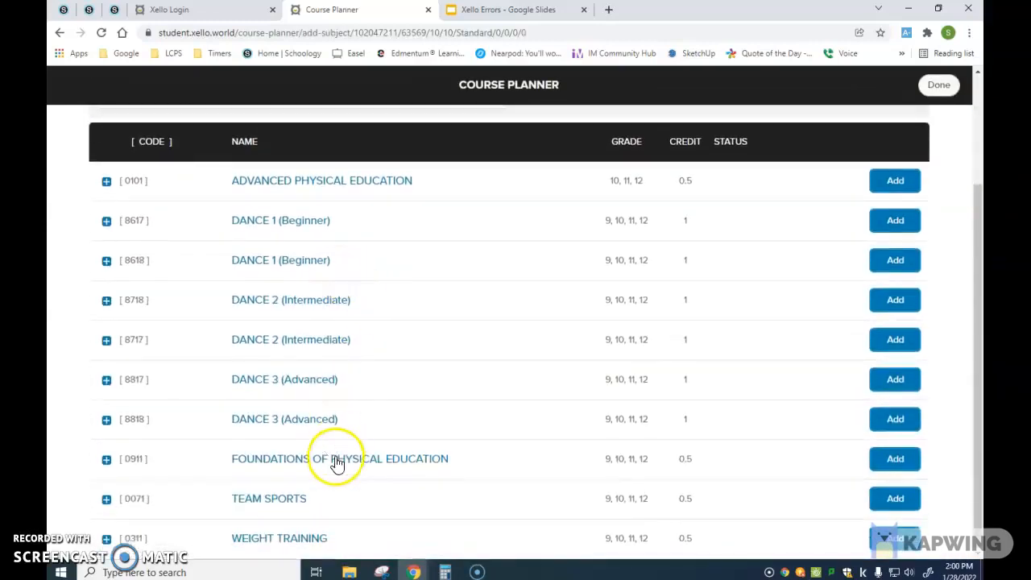
pyautogui.click(896, 460)
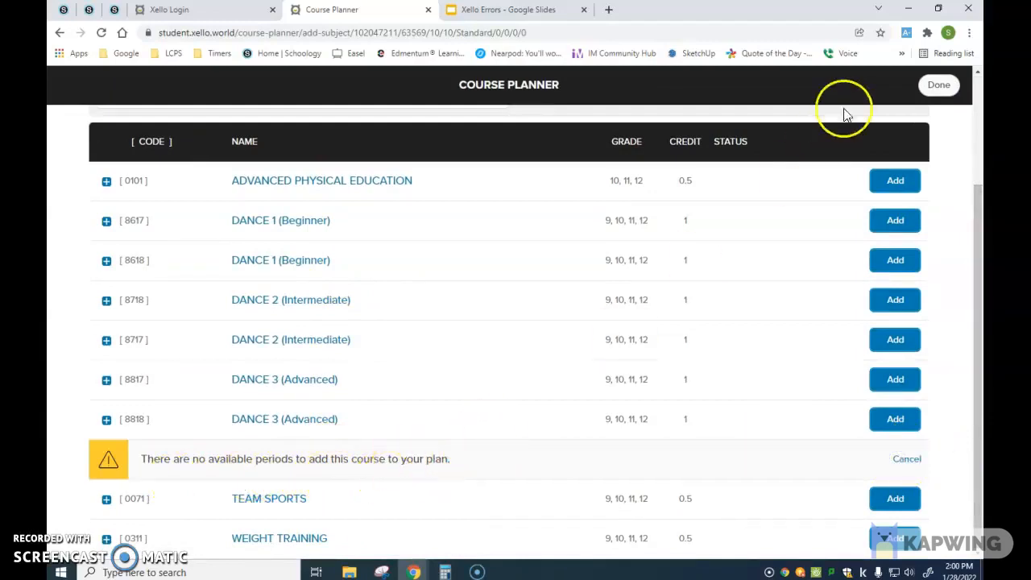
pyautogui.click(938, 87)
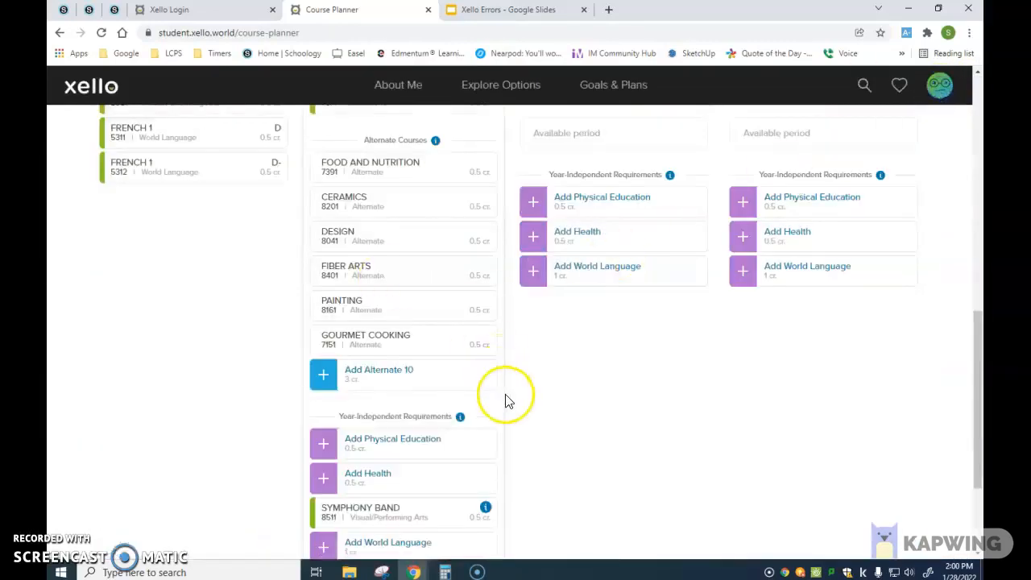
# - Remove Child Development (7371) from the Grade 10 electives and return to the plan
pyautogui.scroll(3, 509, 403)
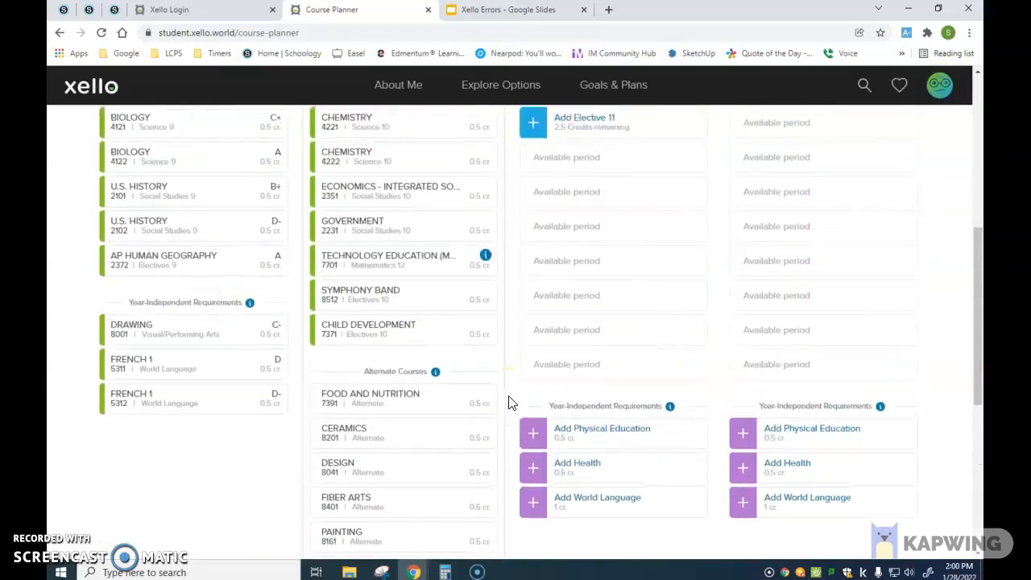
pyautogui.scroll(2, 520, 357)
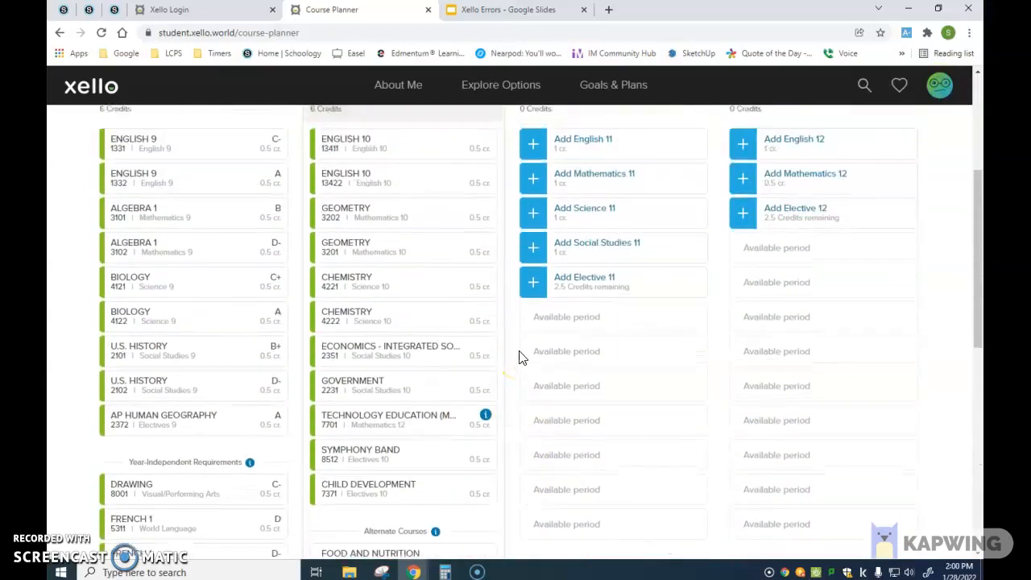
pyautogui.click(413, 500)
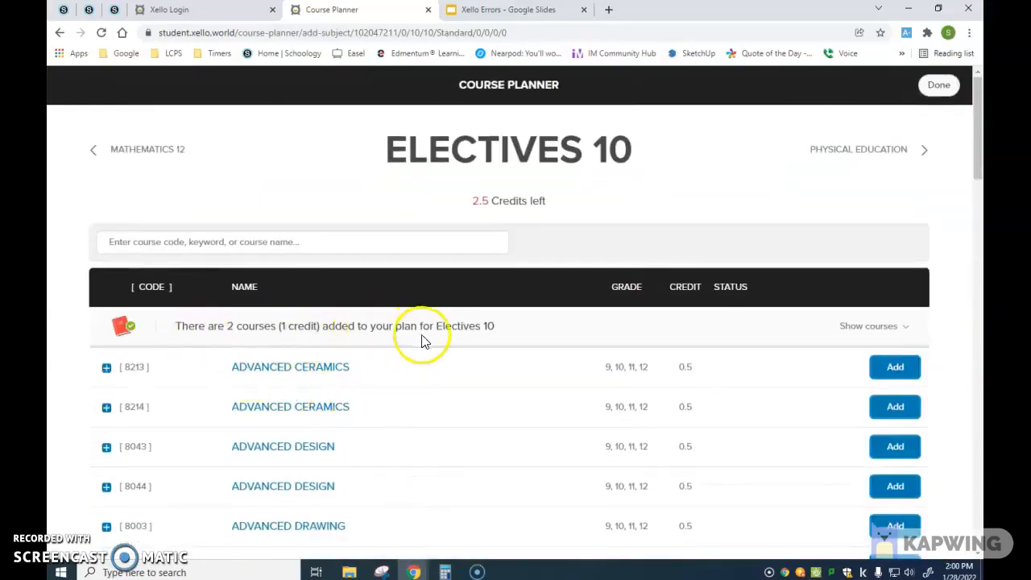
pyautogui.click(891, 326)
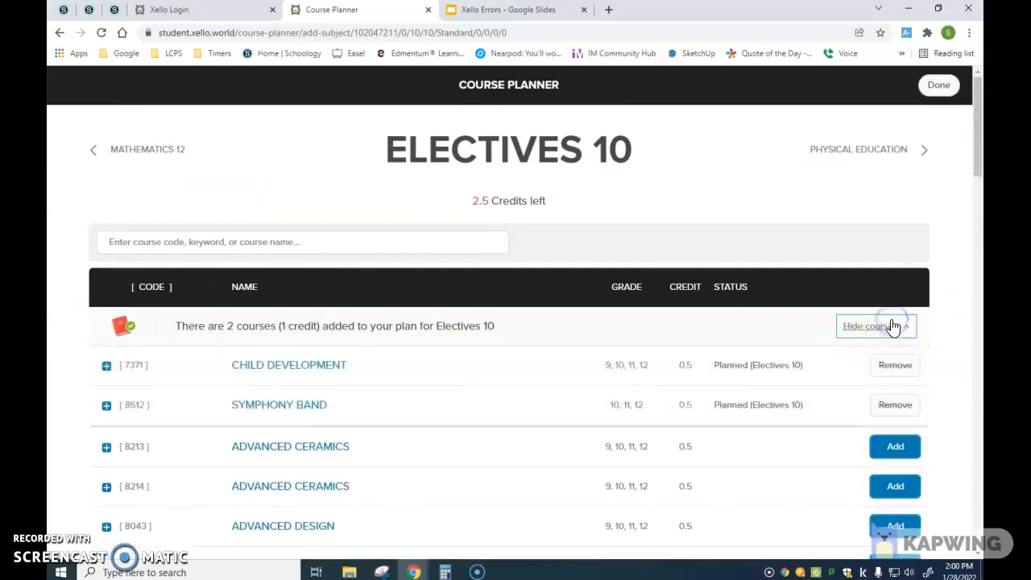
pyautogui.click(910, 368)
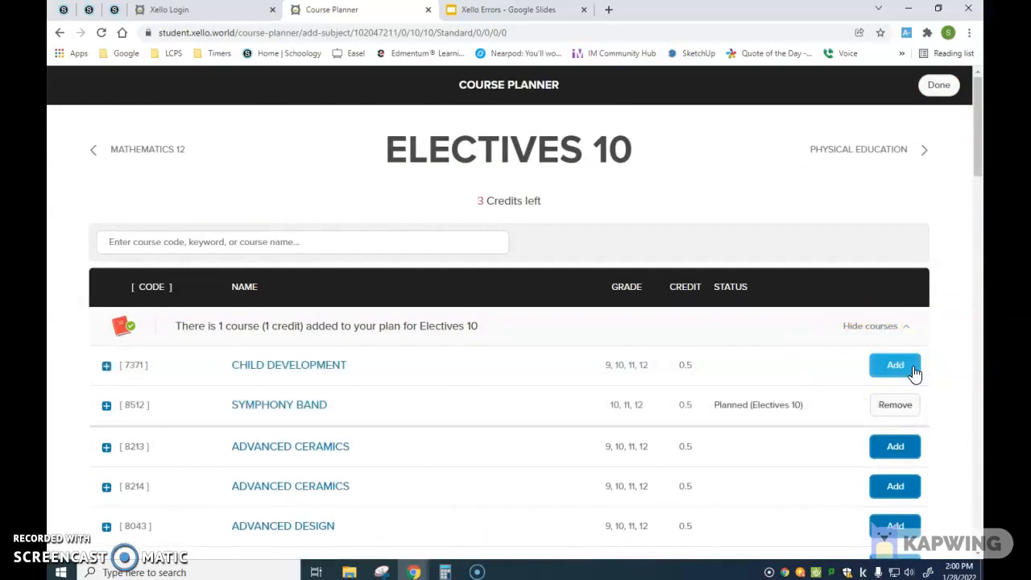
pyautogui.click(940, 84)
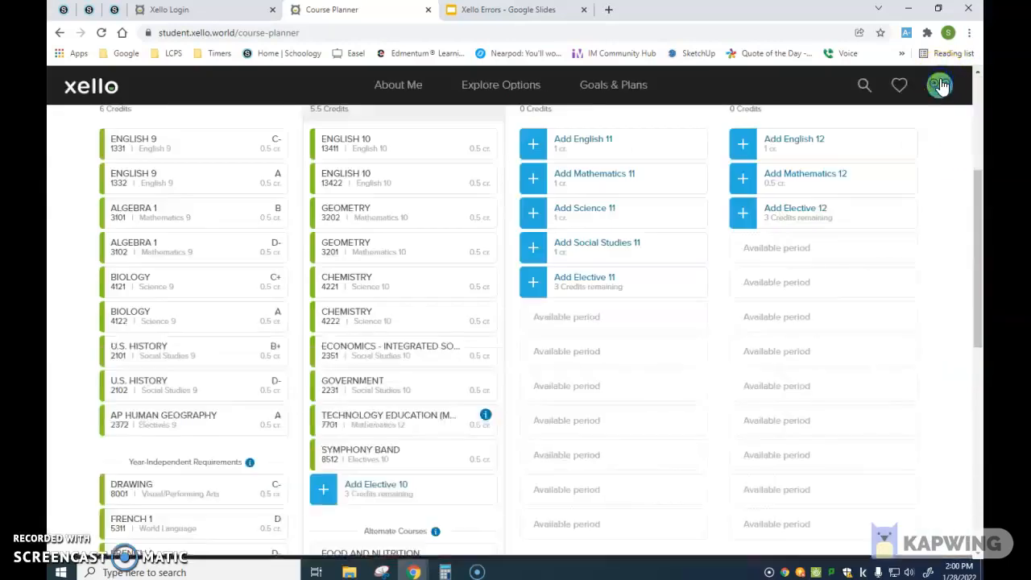
# - Add Foundations of Physical Education (0911) to the Grade 10 Physical Education requirement and return to the plan
pyautogui.scroll(-2, 498, 405)
pyautogui.scroll(-4, 498, 405)
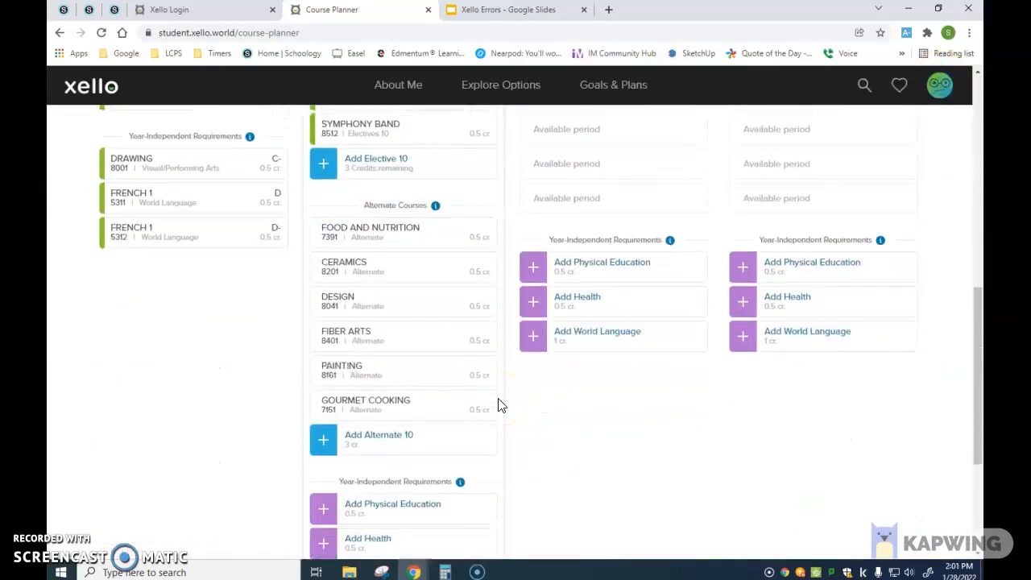
pyautogui.click(343, 393)
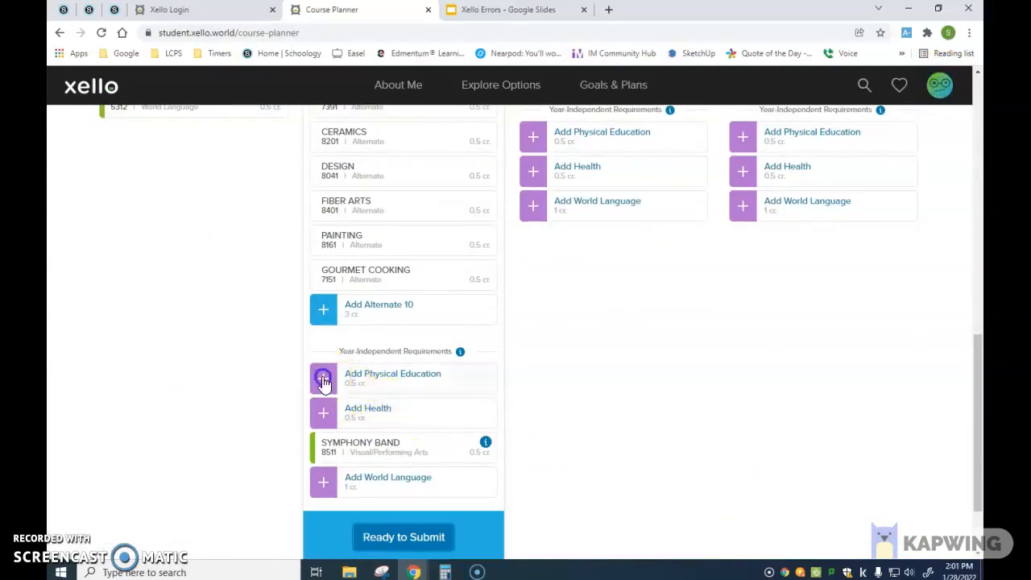
pyautogui.scroll(-2, 403, 413)
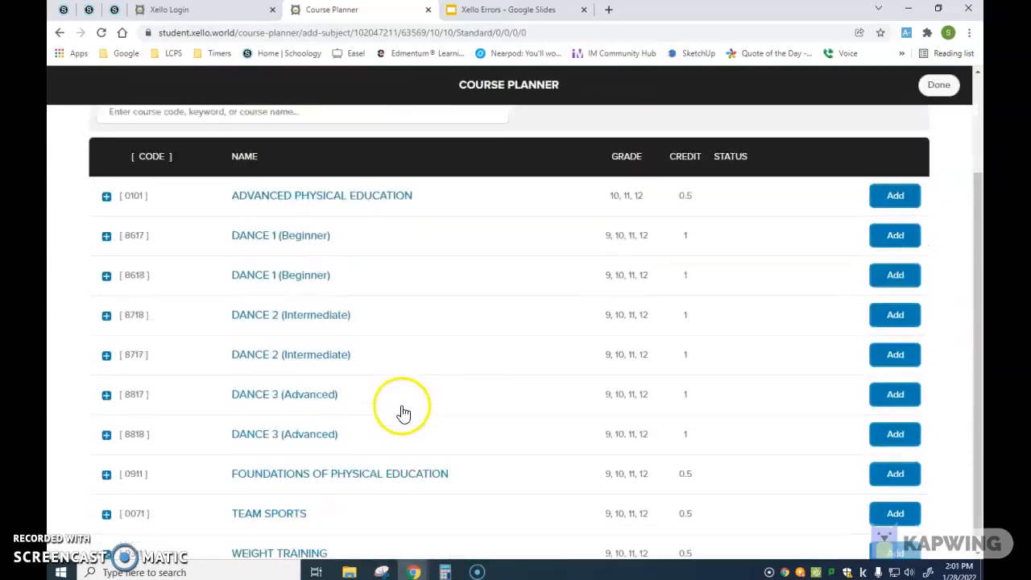
pyautogui.click(910, 481)
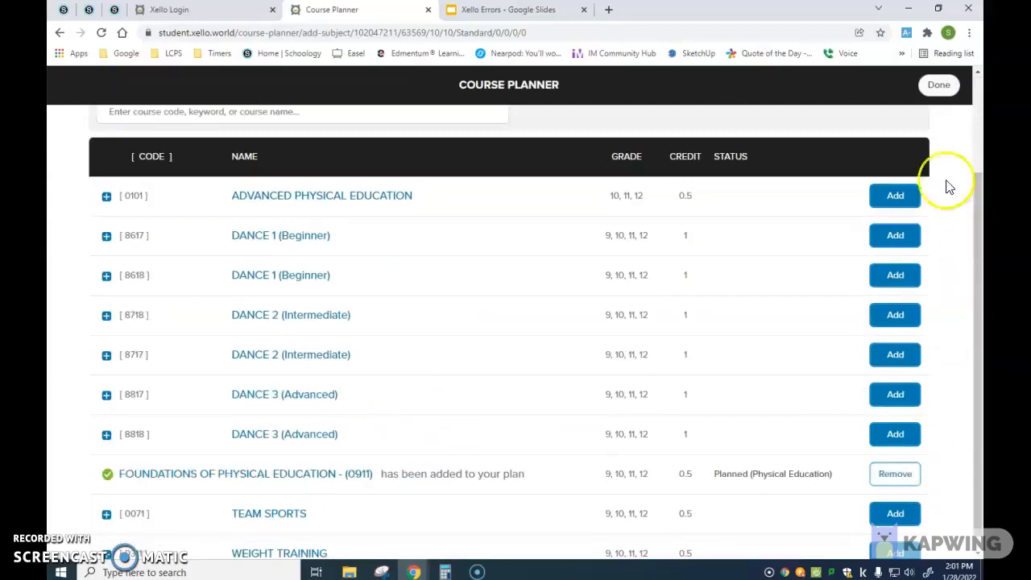
pyautogui.click(939, 85)
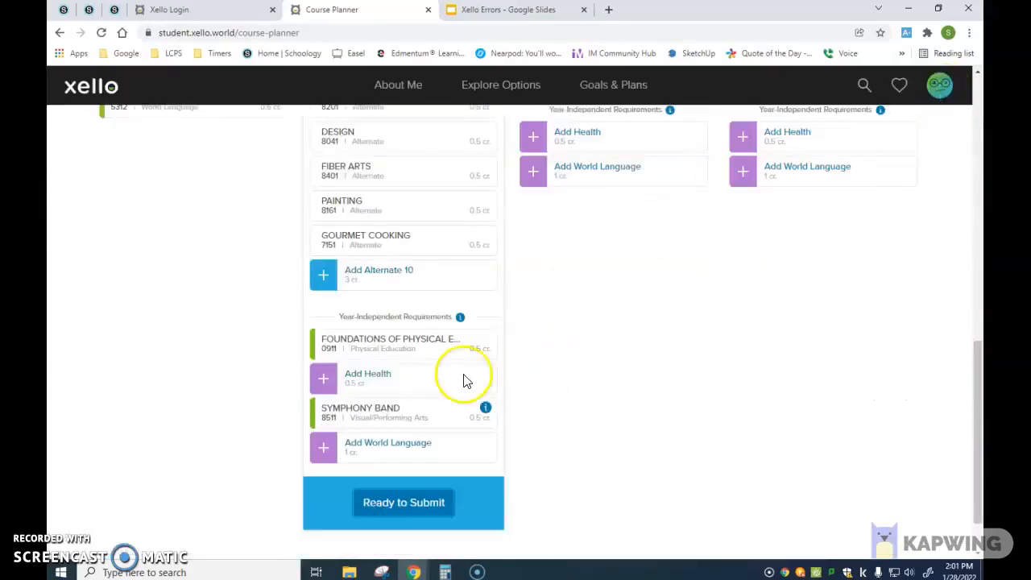
# - Try to add Health Education (0251) as the Grade 10 Health requirement, then return to the plan
pyautogui.click(324, 381)
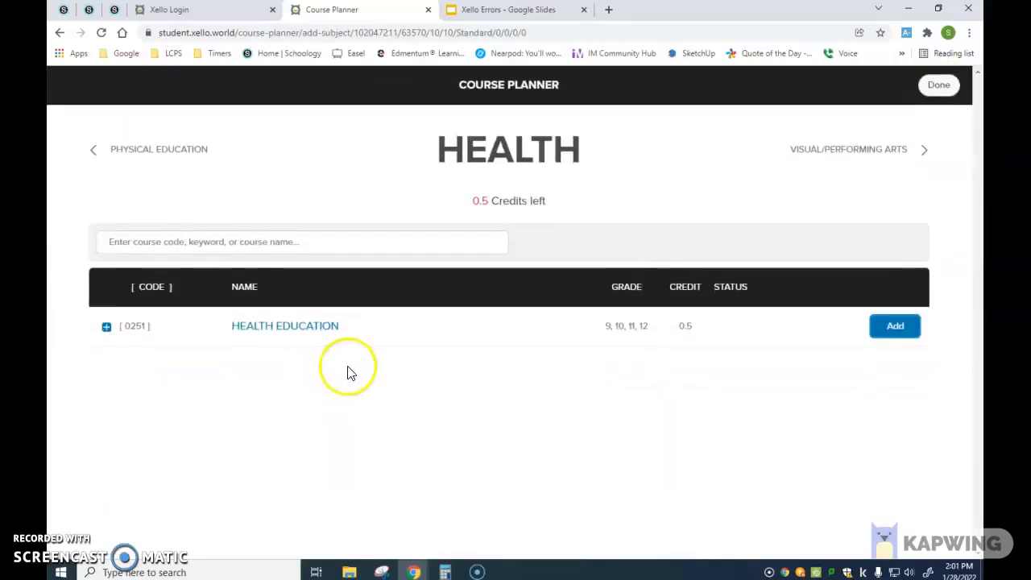
pyautogui.click(895, 326)
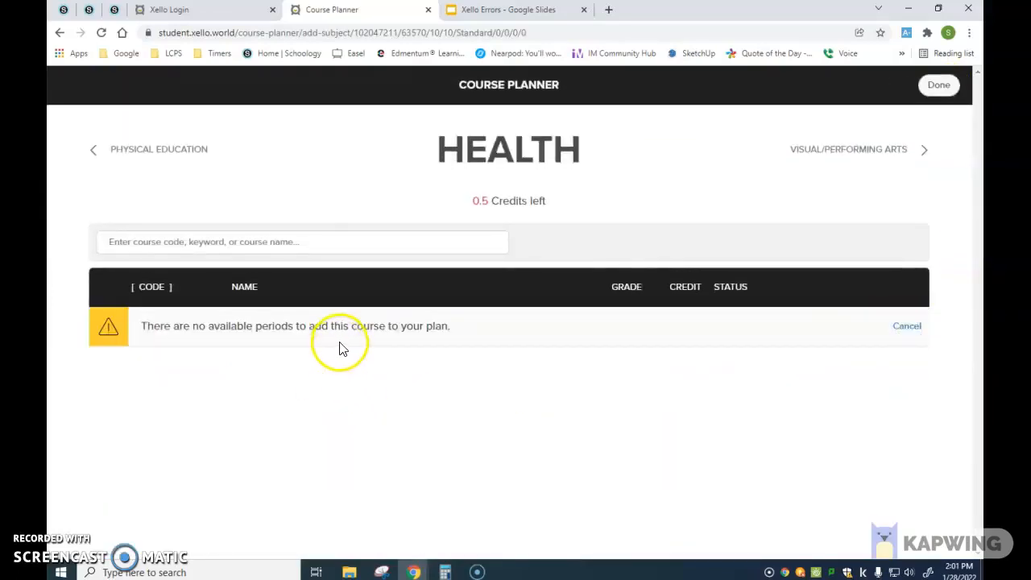
pyautogui.click(940, 87)
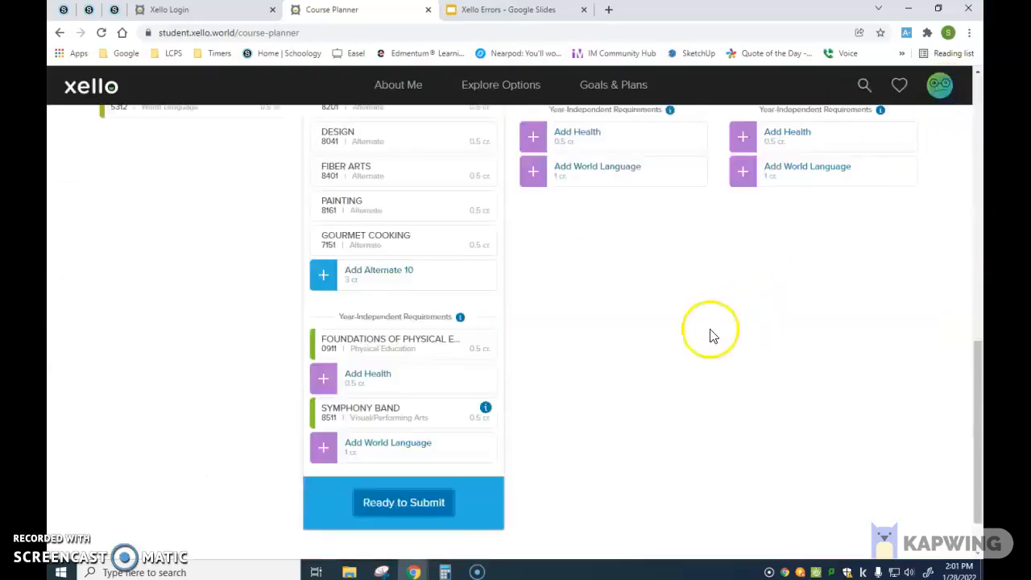
# - Review the Grade 10 courses, try to submit the plan and dismiss the resulting message
pyautogui.scroll(2, 569, 295)
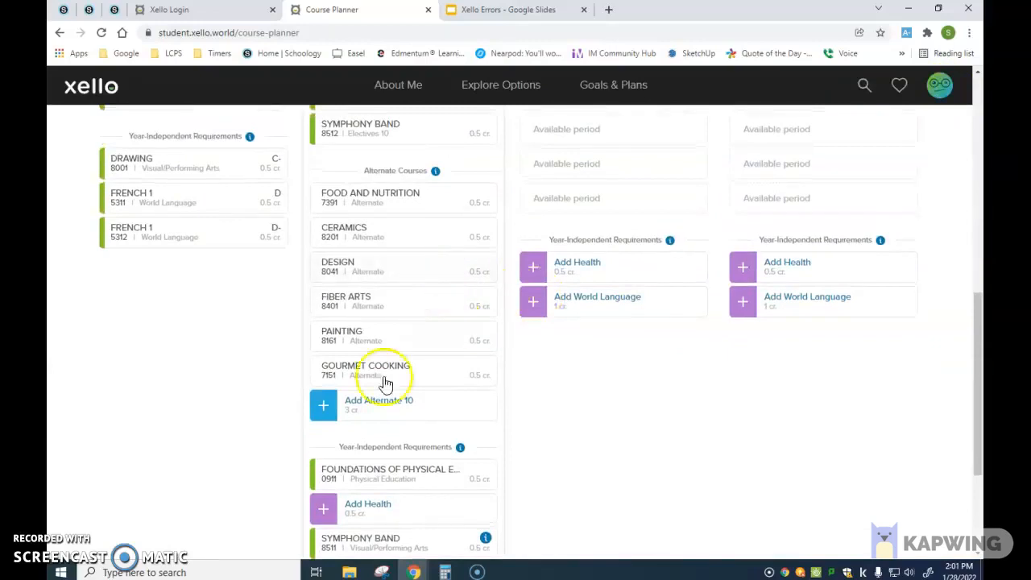
pyautogui.scroll(2, 456, 396)
pyautogui.scroll(2, 457, 398)
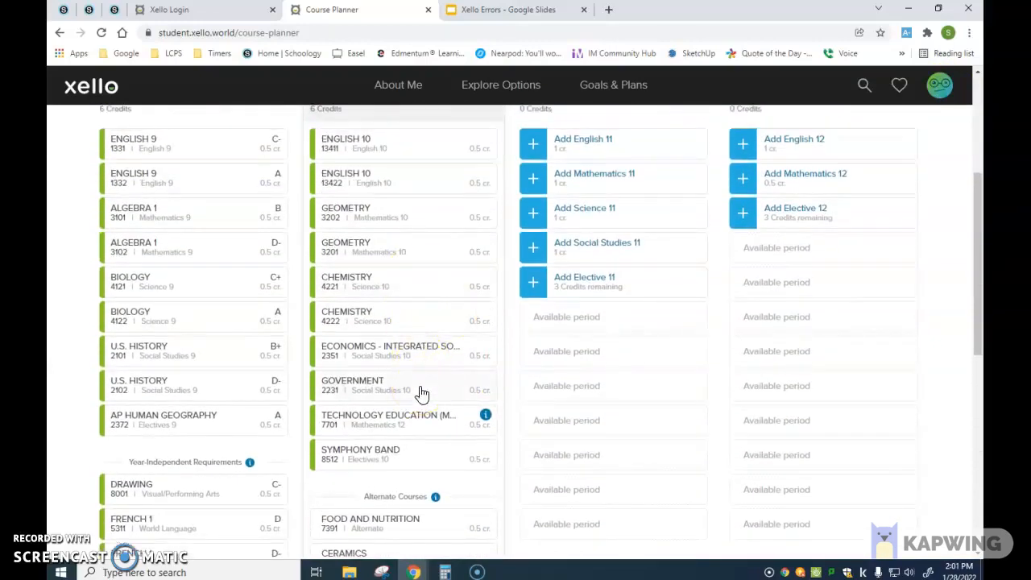
pyautogui.scroll(-2, 510, 400)
pyautogui.scroll(-4, 509, 400)
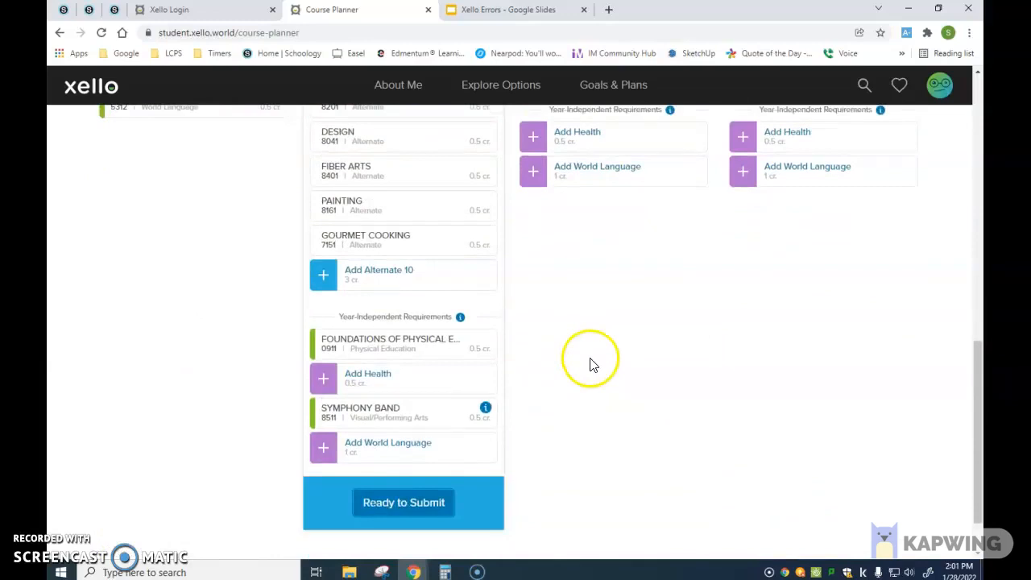
pyautogui.click(419, 497)
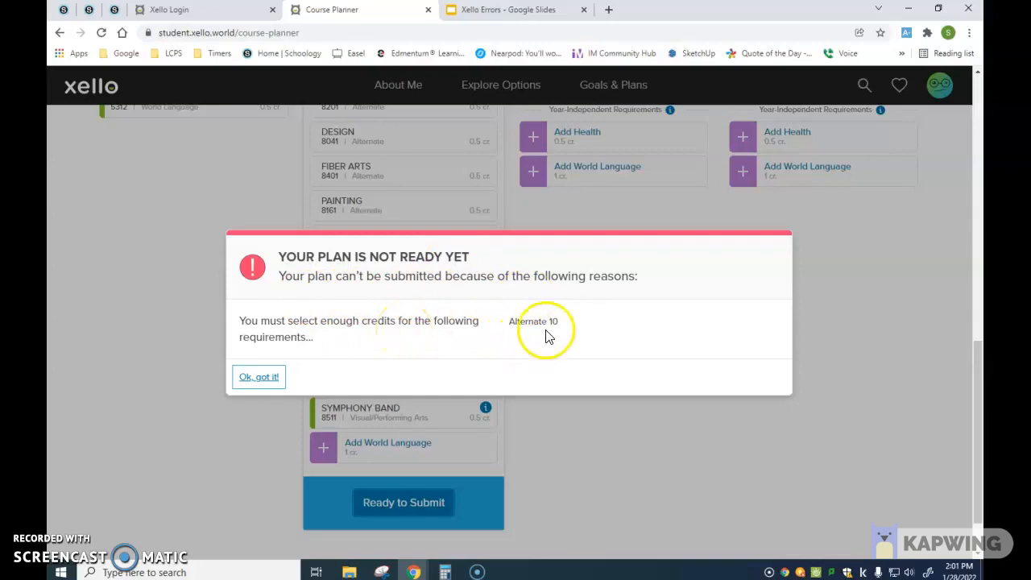
pyautogui.click(258, 377)
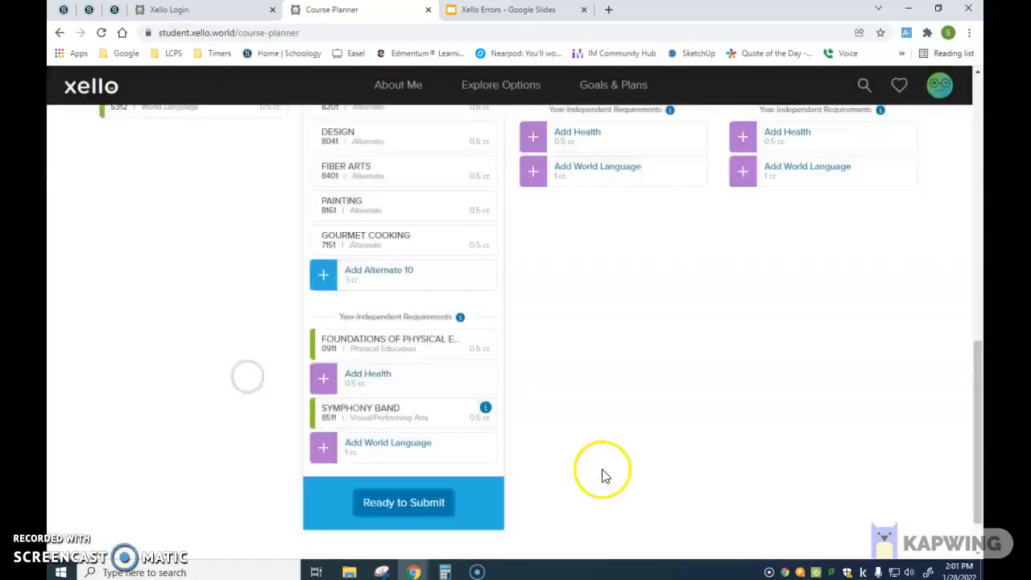
# - Switch to the Xello Errors presentation in Google Slides and view the slide explaining error messages
pyautogui.scroll(2, 601, 472)
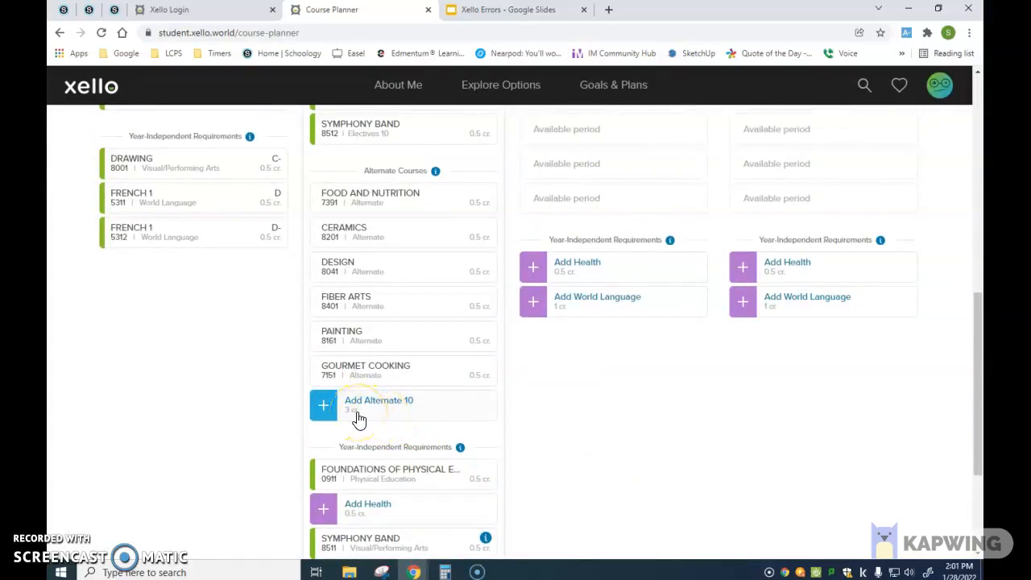
pyautogui.scroll(6, 358, 421)
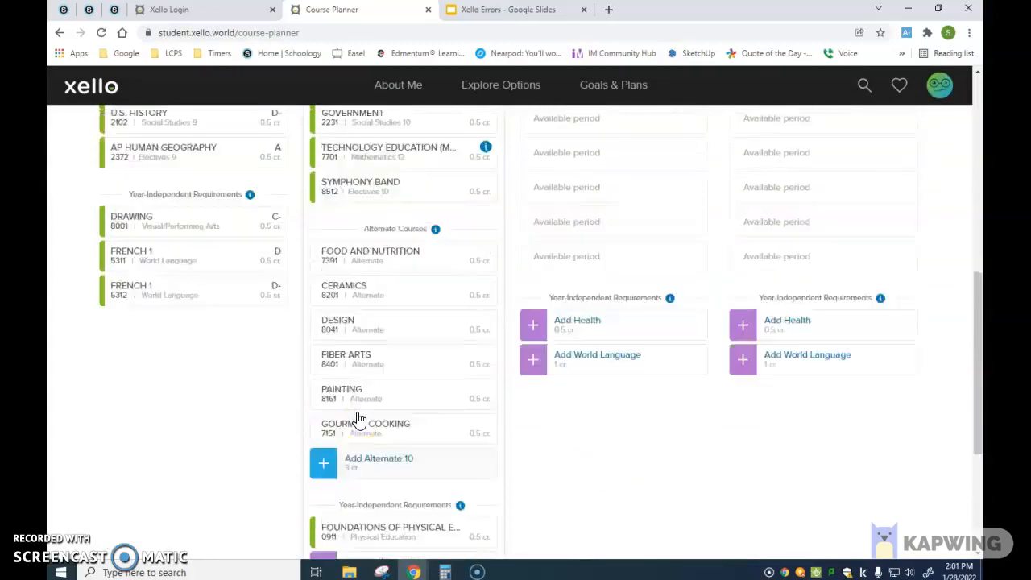
pyautogui.click(495, 10)
pyautogui.click(911, 287)
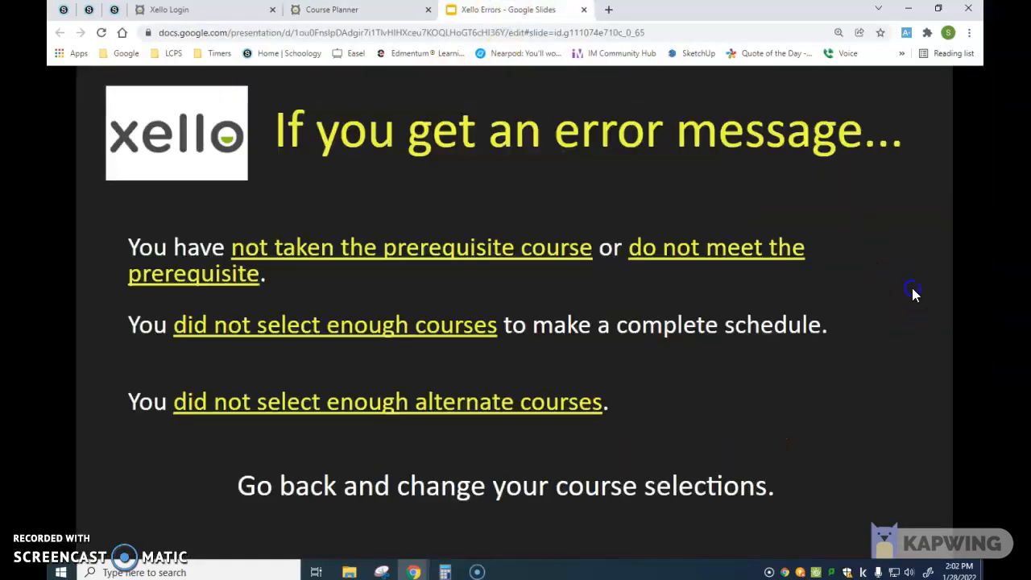